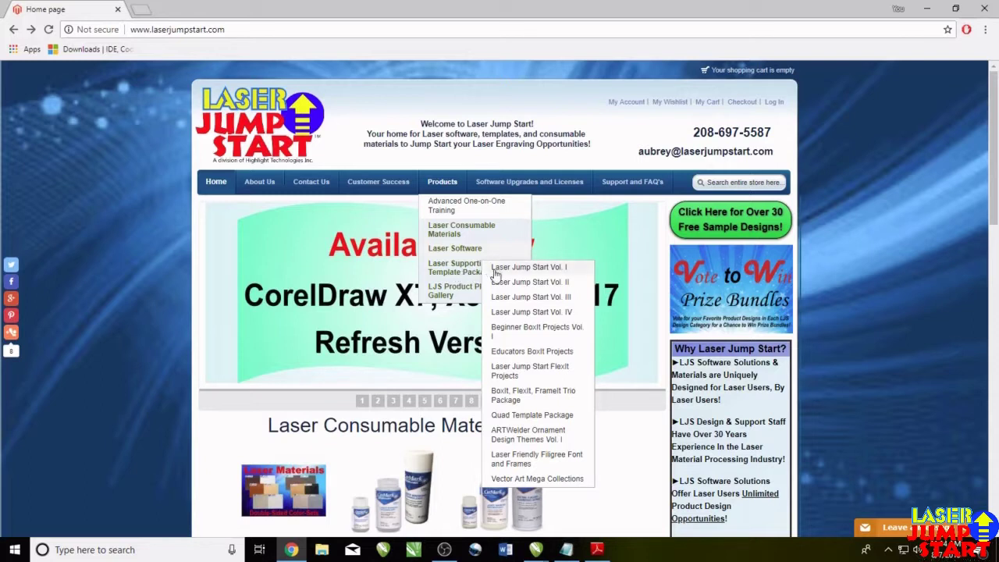
Open the projects index of the BoxIt, FlexIt, FrameIt Trio Template Package and look through it to the Football Plaque under Bonus Projects.
{"action": "left_click", "coordinate": [530, 400]}
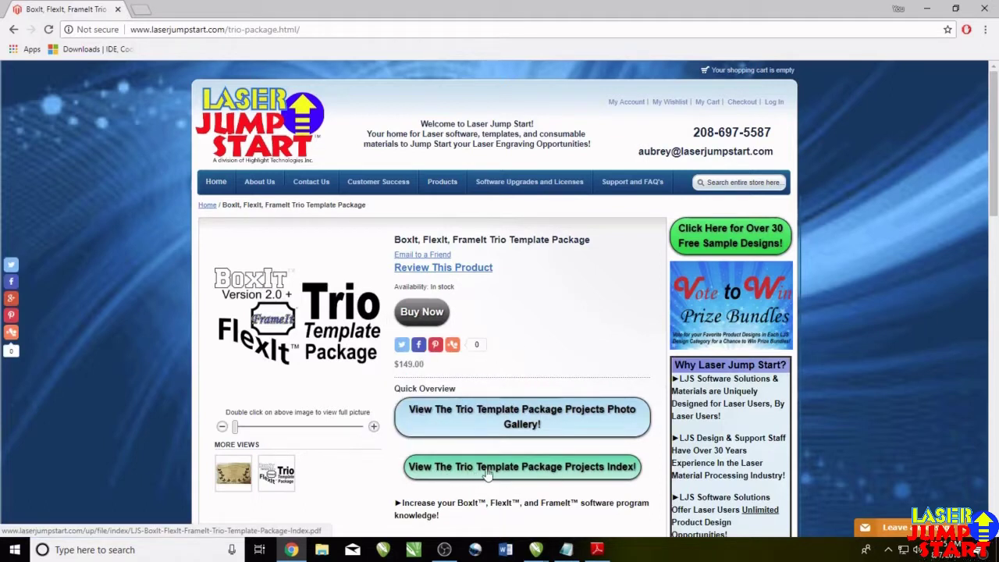
{"action": "left_click", "coordinate": [529, 471]}
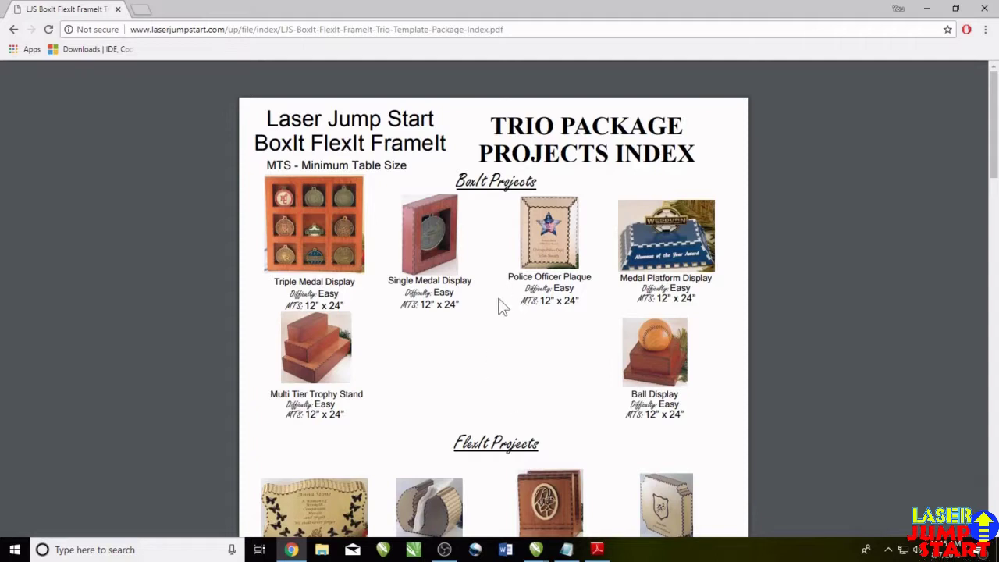
{"action": "scroll", "coordinate": [547, 355], "scroll_direction": "down", "scroll_amount": 3}
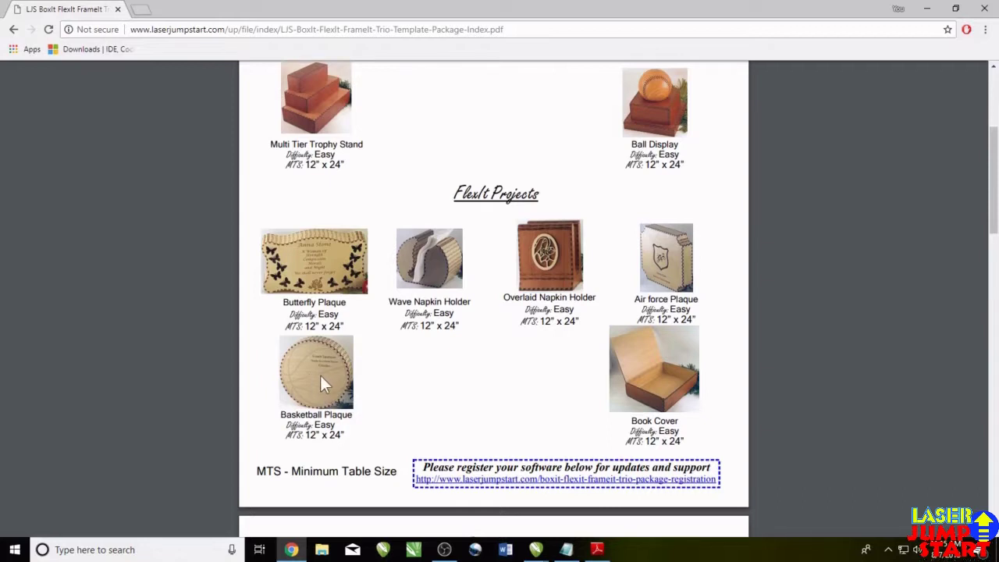
{"action": "scroll", "coordinate": [466, 388], "scroll_direction": "down", "scroll_amount": 4}
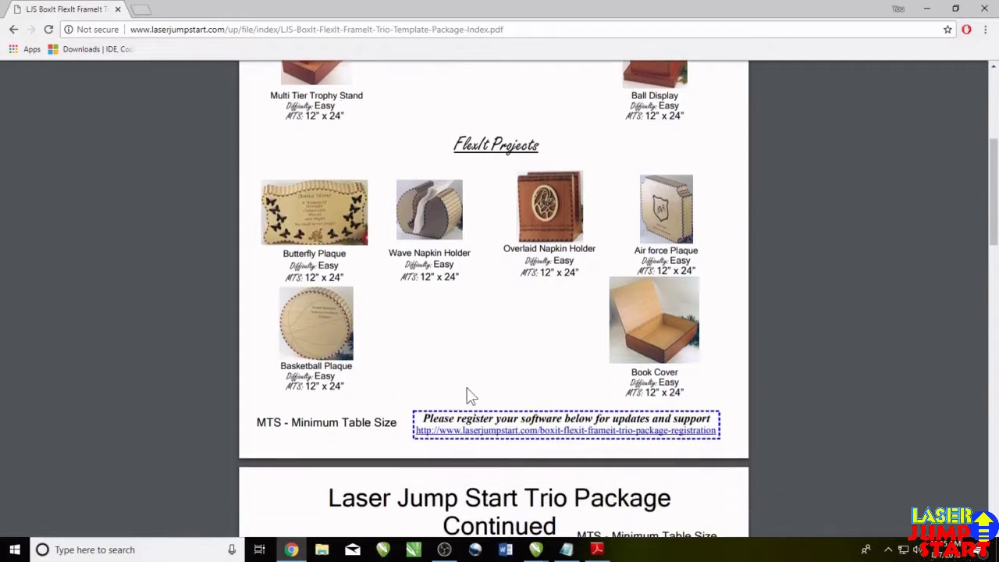
{"action": "scroll", "coordinate": [487, 383], "scroll_direction": "down", "scroll_amount": 6}
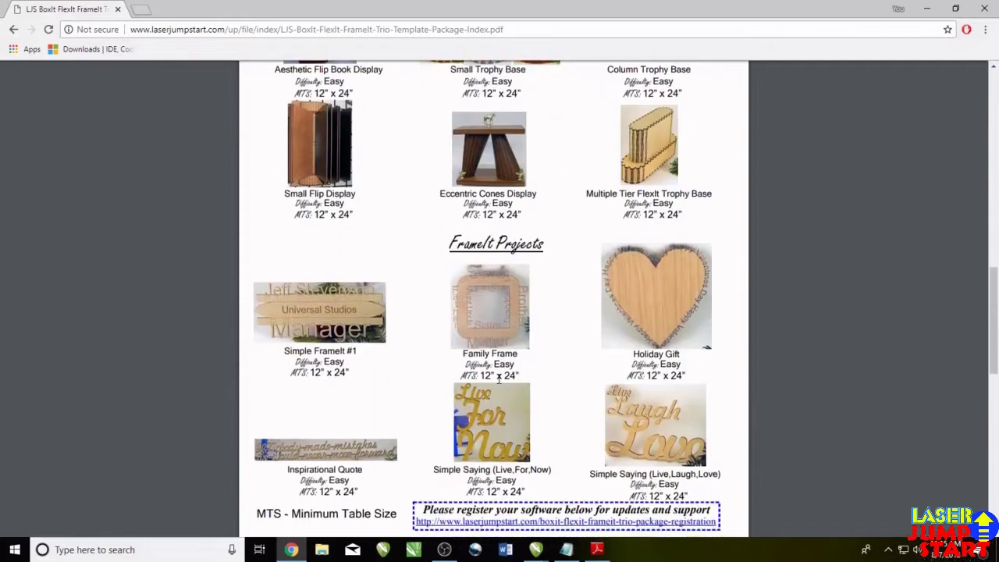
{"action": "scroll", "coordinate": [502, 381], "scroll_direction": "down", "scroll_amount": 3}
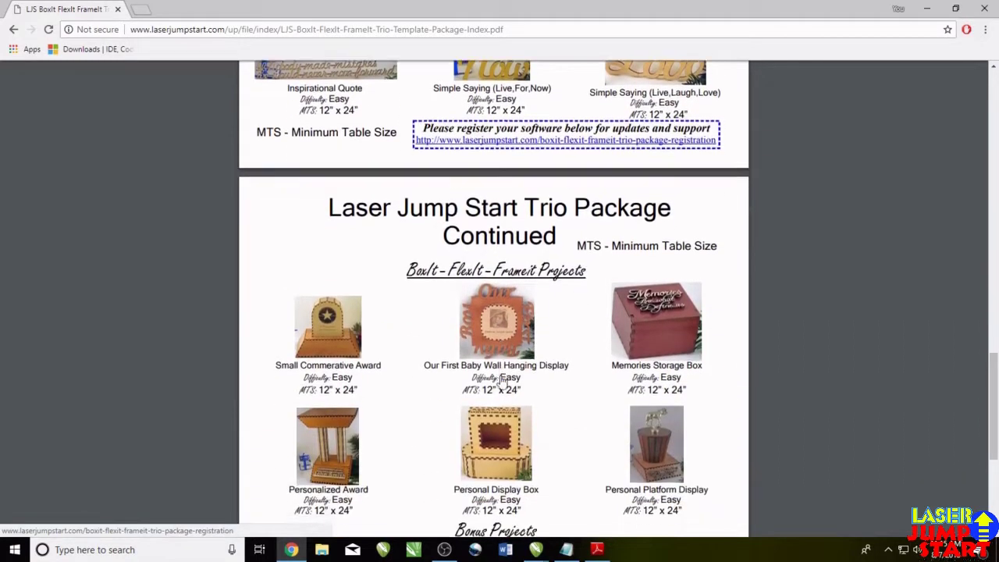
{"action": "scroll", "coordinate": [504, 380], "scroll_direction": "down", "scroll_amount": 2}
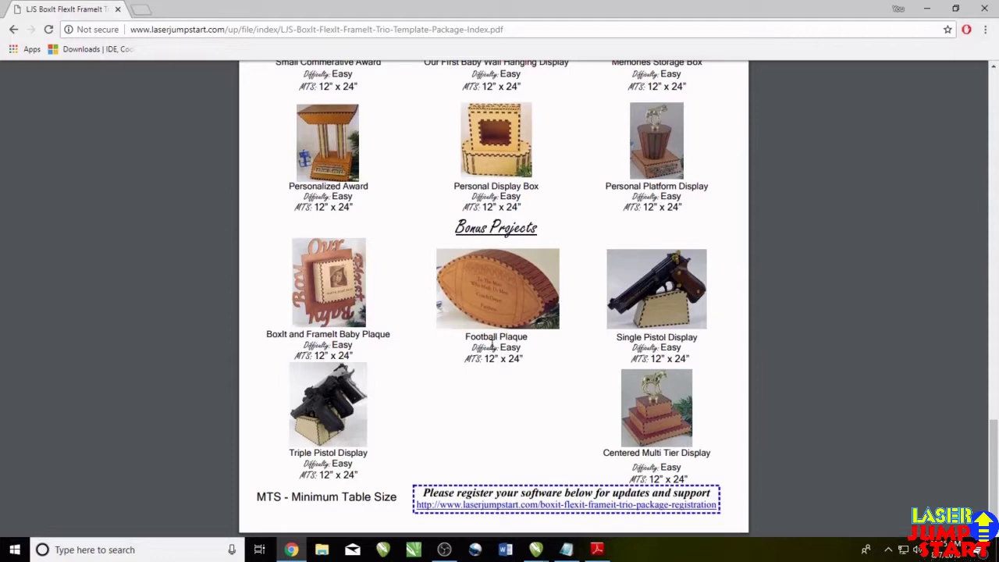
{"action": "scroll", "coordinate": [510, 408], "scroll_direction": "up", "scroll_amount": 1}
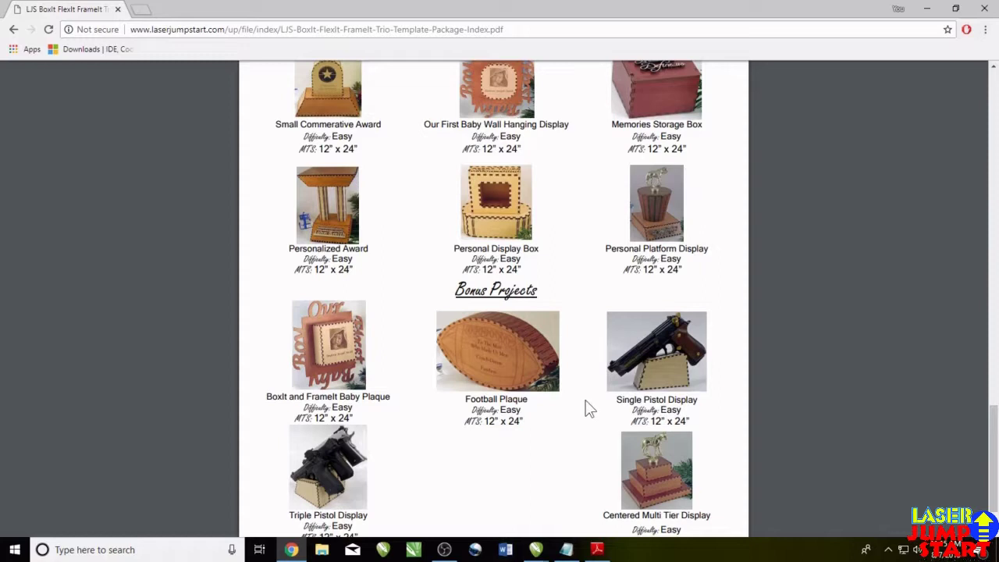
Switch to Football Plaque.pdf in Adobe Reader and read its FlexIt settings, generated parts and personalized layout example.
{"action": "left_click", "coordinate": [597, 549]}
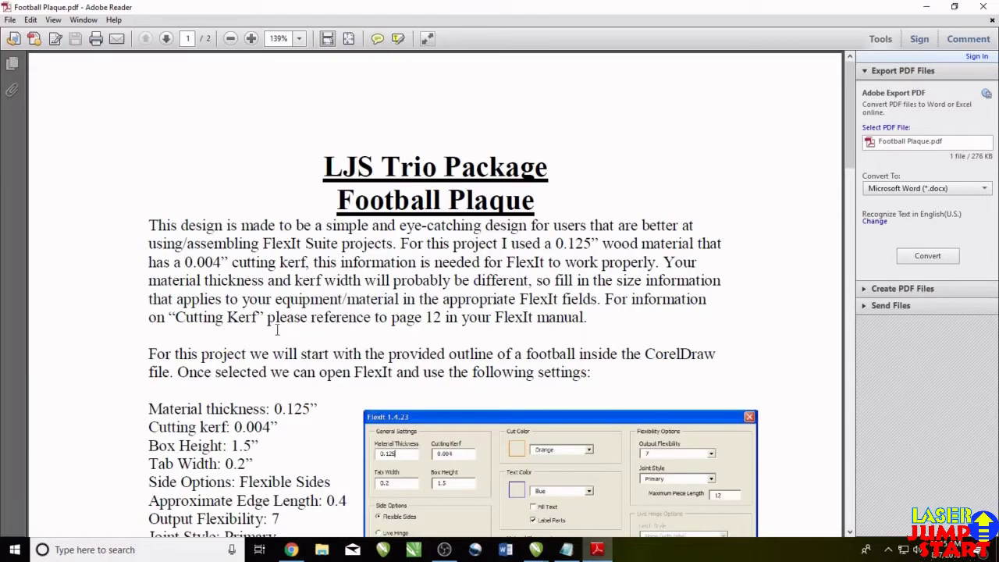
{"action": "scroll", "coordinate": [279, 331], "scroll_direction": "down", "scroll_amount": 5}
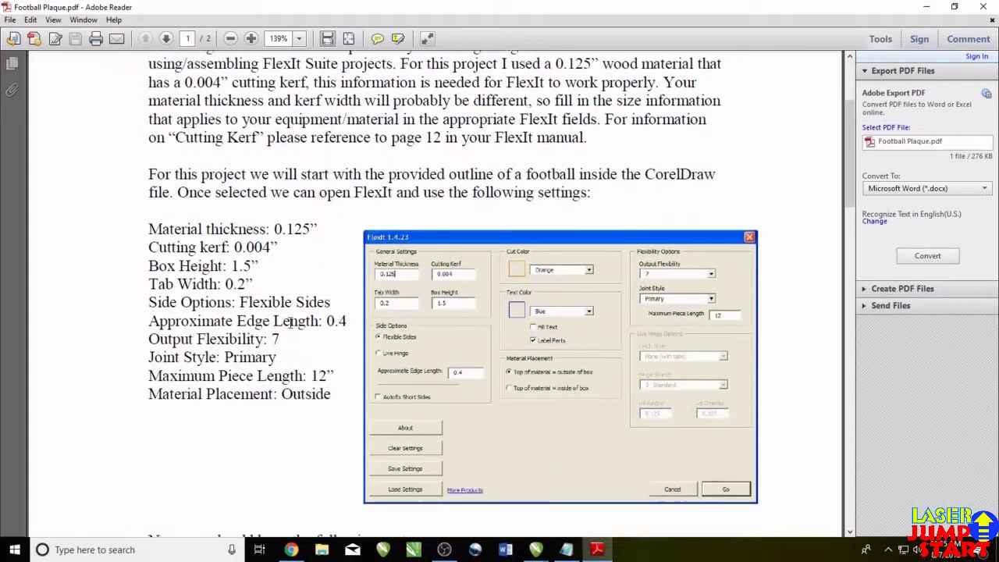
{"action": "scroll", "coordinate": [289, 322], "scroll_direction": "down", "scroll_amount": 8}
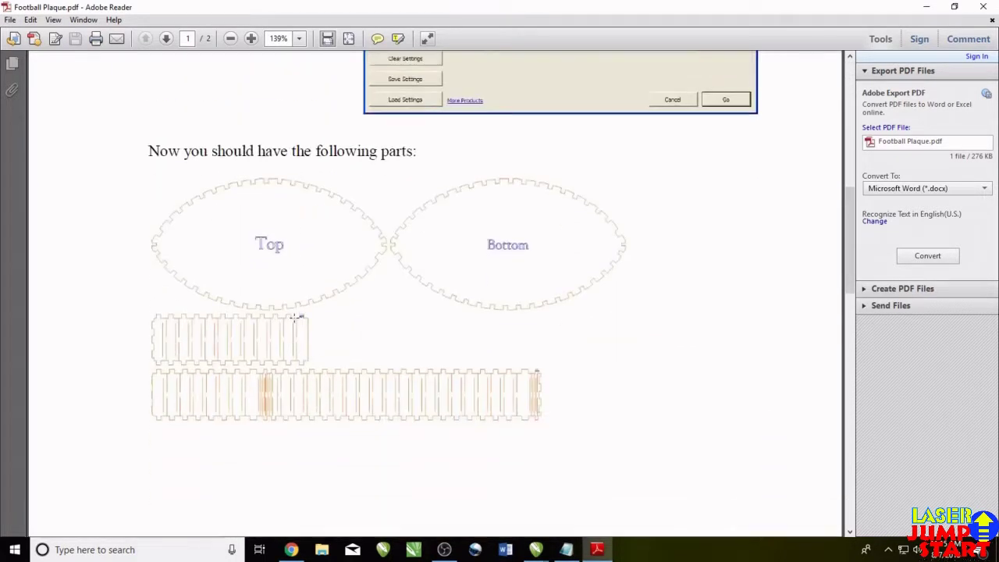
{"action": "scroll", "coordinate": [294, 318], "scroll_direction": "down", "scroll_amount": 9}
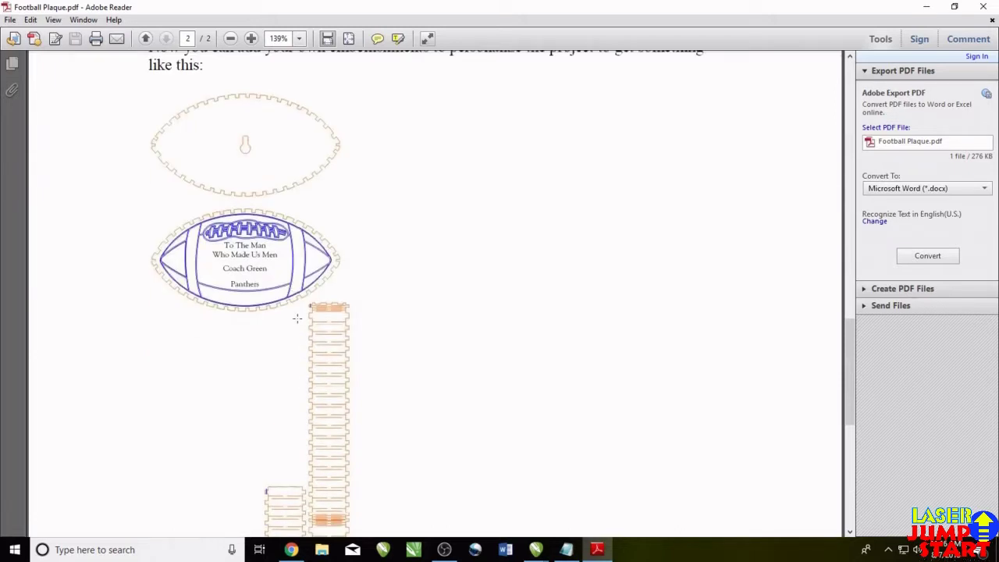
Switch to the football plaque template in CorelDRAW and examine its unaligned pieces, final cut pieces and assembly guide.
{"action": "left_click", "coordinate": [535, 550]}
{"action": "left_click", "coordinate": [468, 496]}
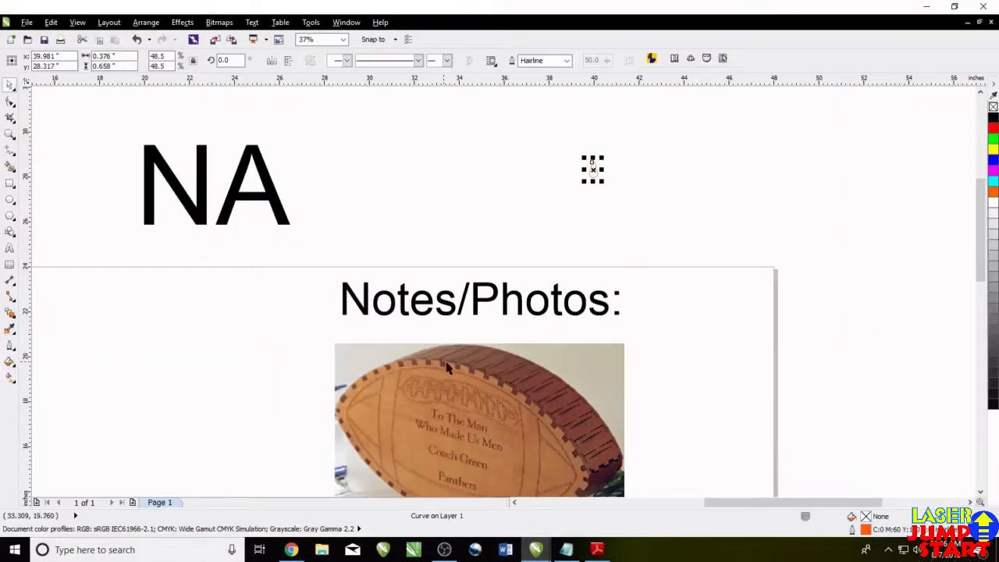
{"action": "scroll", "coordinate": [435, 376], "scroll_direction": "down", "scroll_amount": 2}
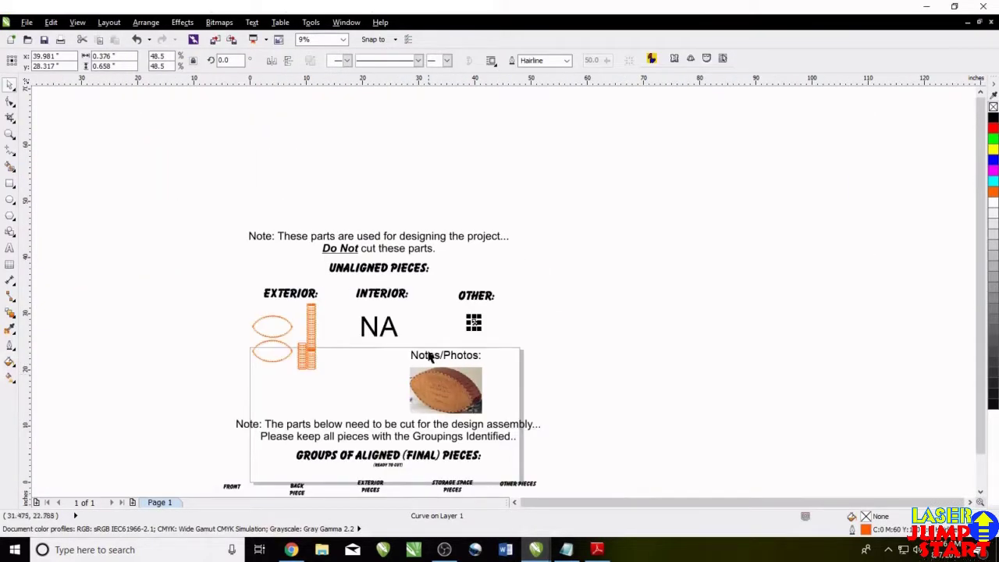
{"action": "left_click_drag", "start_coordinate": [388, 384], "coordinate": [463, 279]}
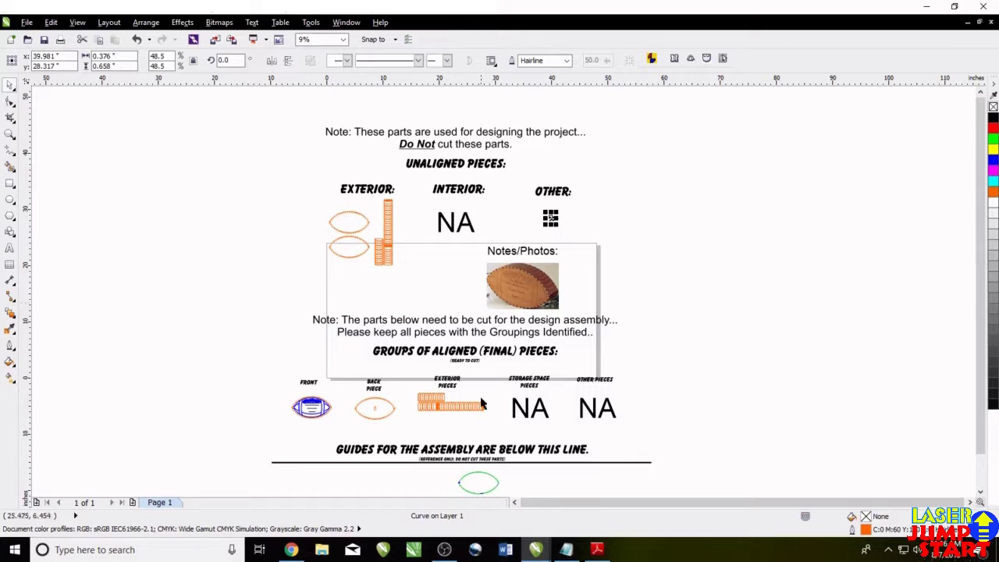
{"action": "scroll", "coordinate": [482, 480], "scroll_direction": "up", "scroll_amount": 4}
{"action": "scroll", "coordinate": [495, 489], "scroll_direction": "up", "scroll_amount": 3}
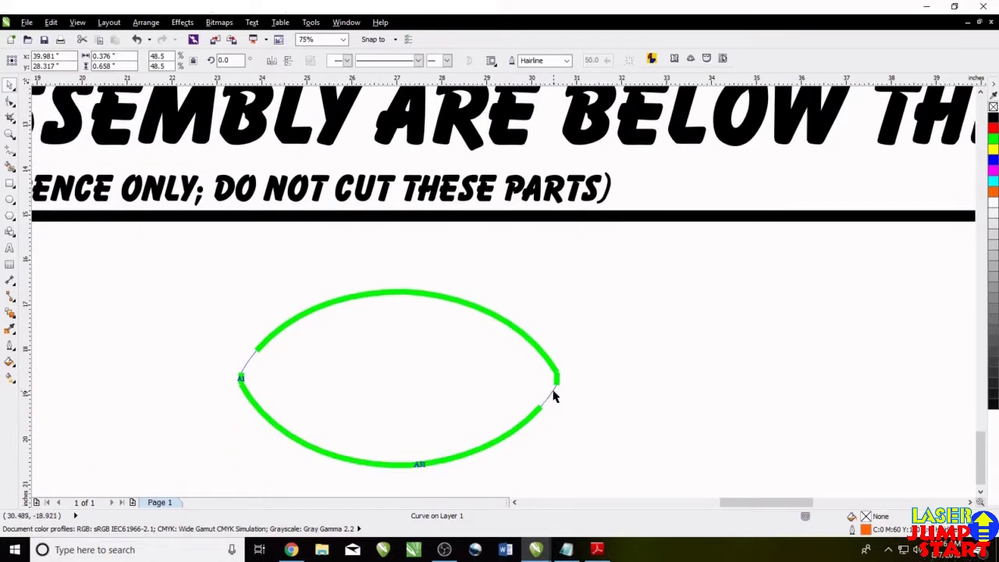
{"action": "scroll", "coordinate": [390, 386], "scroll_direction": "down", "scroll_amount": 3}
{"action": "scroll", "coordinate": [367, 367], "scroll_direction": "down", "scroll_amount": 1}
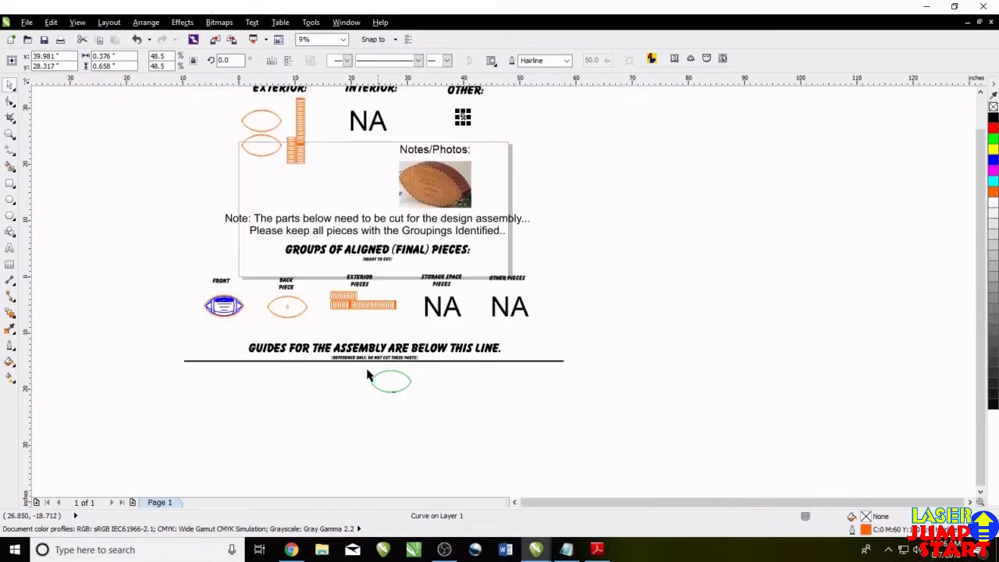
{"action": "scroll", "coordinate": [289, 352], "scroll_direction": "up", "scroll_amount": 3}
{"action": "scroll", "coordinate": [283, 353], "scroll_direction": "up", "scroll_amount": 2}
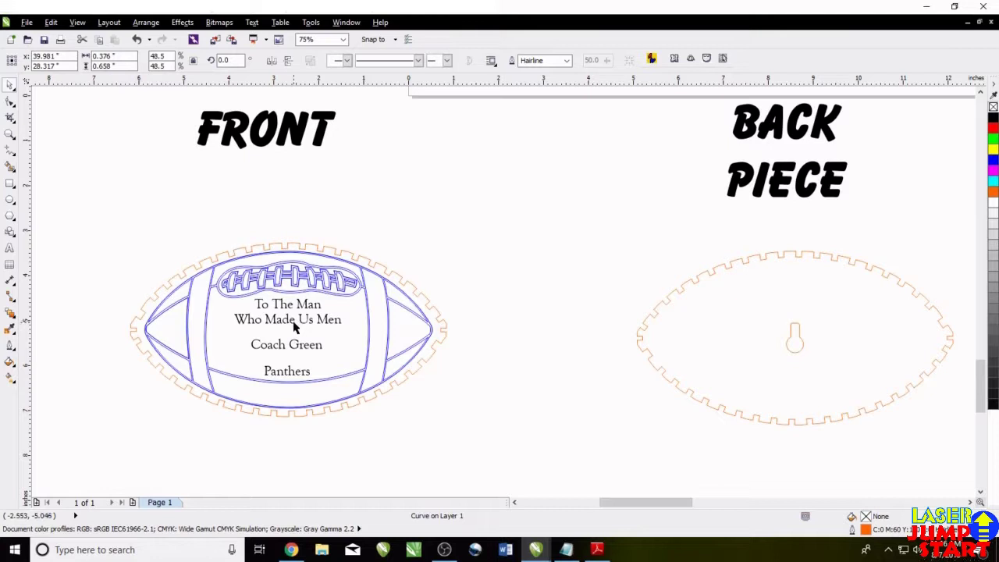
{"action": "scroll", "coordinate": [409, 362], "scroll_direction": "down", "scroll_amount": 5}
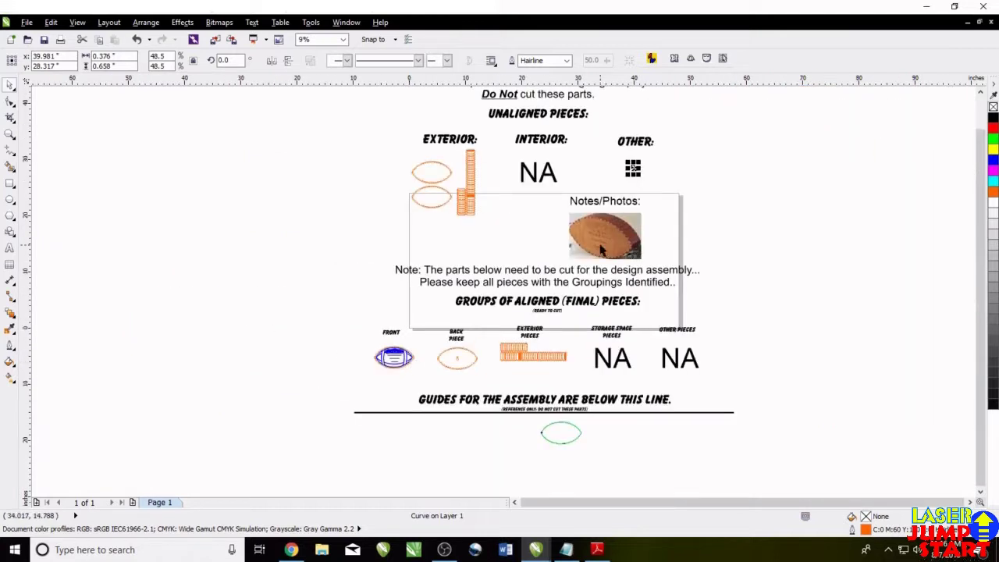
Copy the keyhole hanger shape from the template's Other group and switch to the drawing with the plain football outline.
{"action": "scroll", "coordinate": [544, 239], "scroll_direction": "up", "scroll_amount": 5}
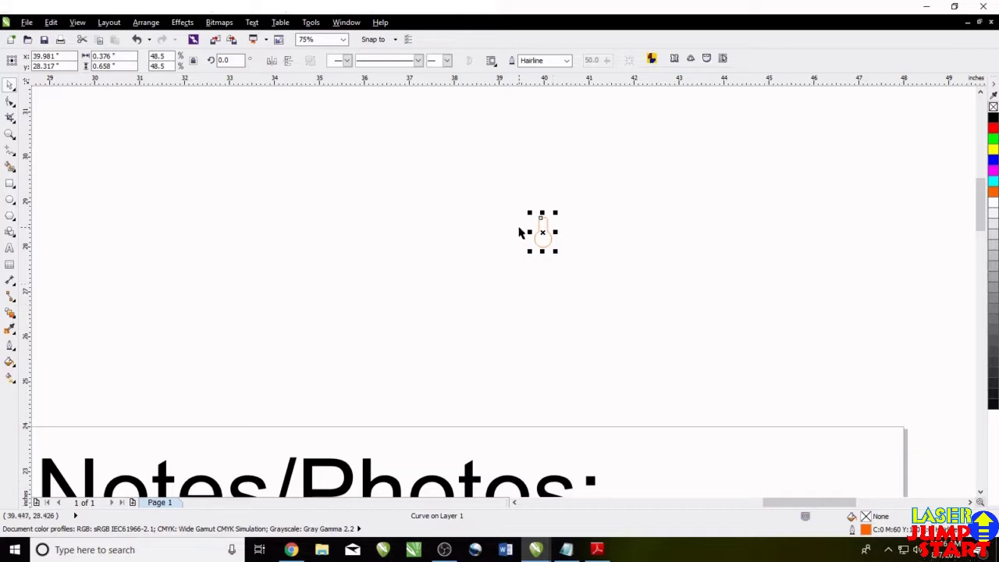
{"action": "left_click", "coordinate": [508, 188]}
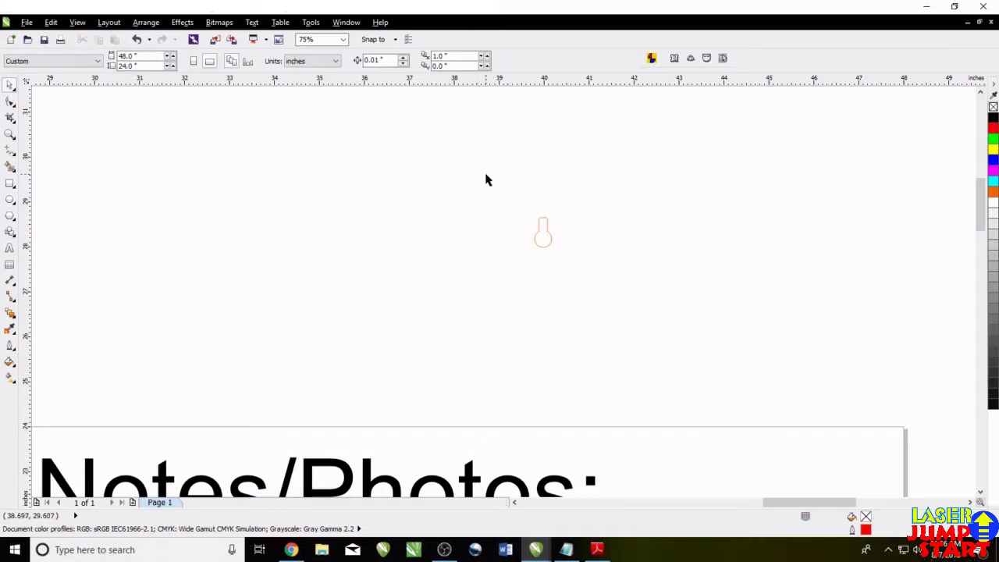
{"action": "left_click_drag", "start_coordinate": [472, 167], "coordinate": [586, 303]}
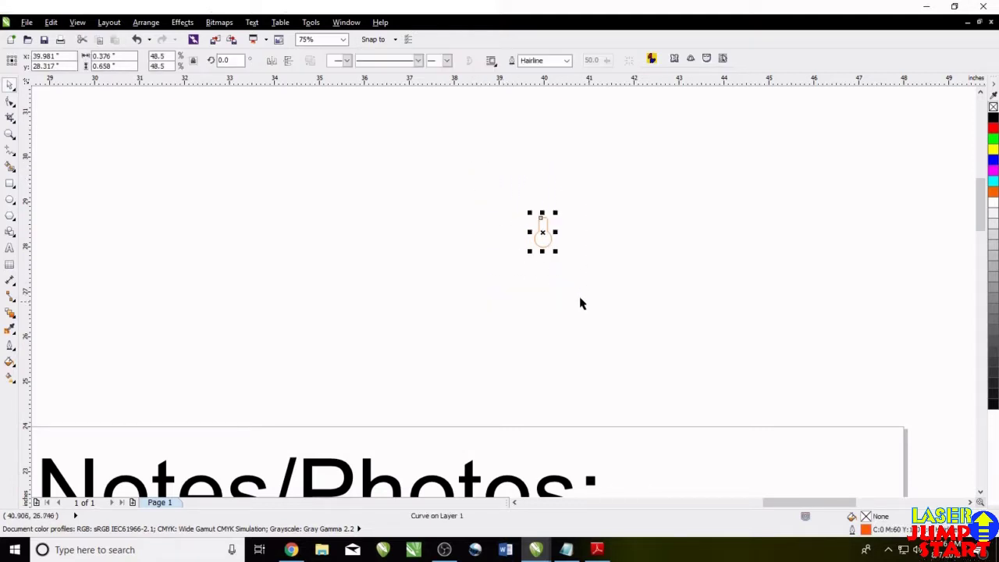
{"action": "left_click", "coordinate": [51, 24]}
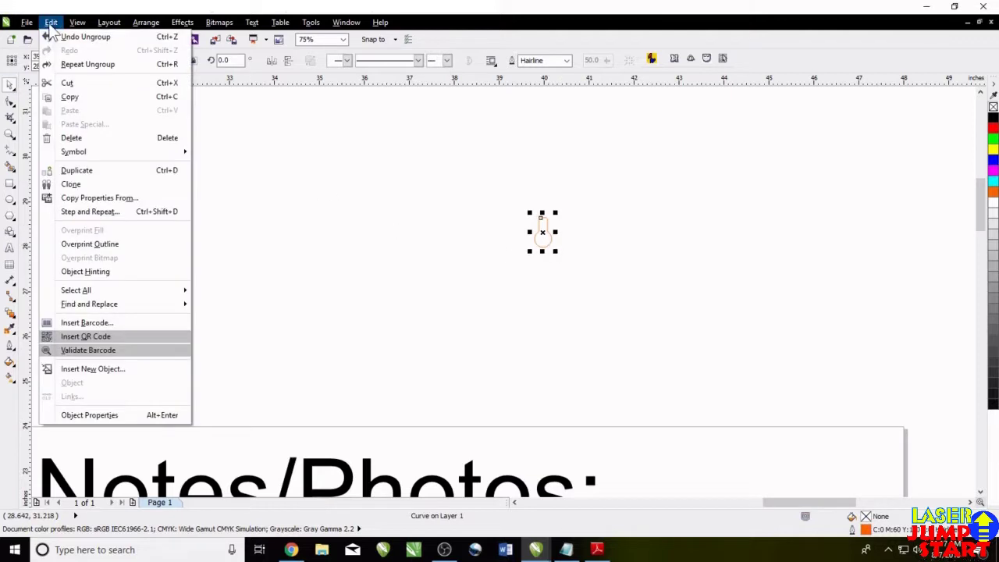
{"action": "left_click", "coordinate": [70, 97]}
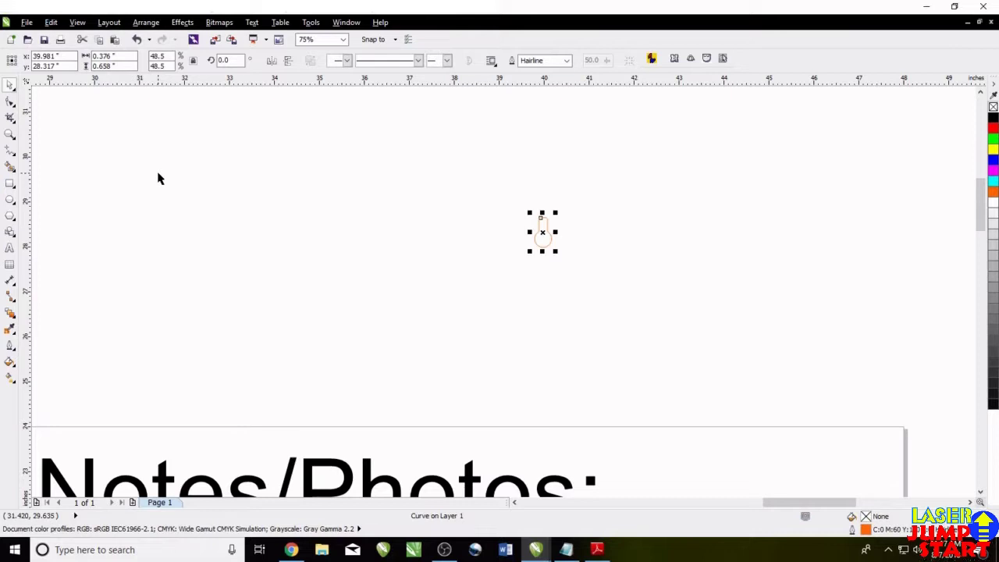
{"action": "key", "text": "ctrl+Tab"}
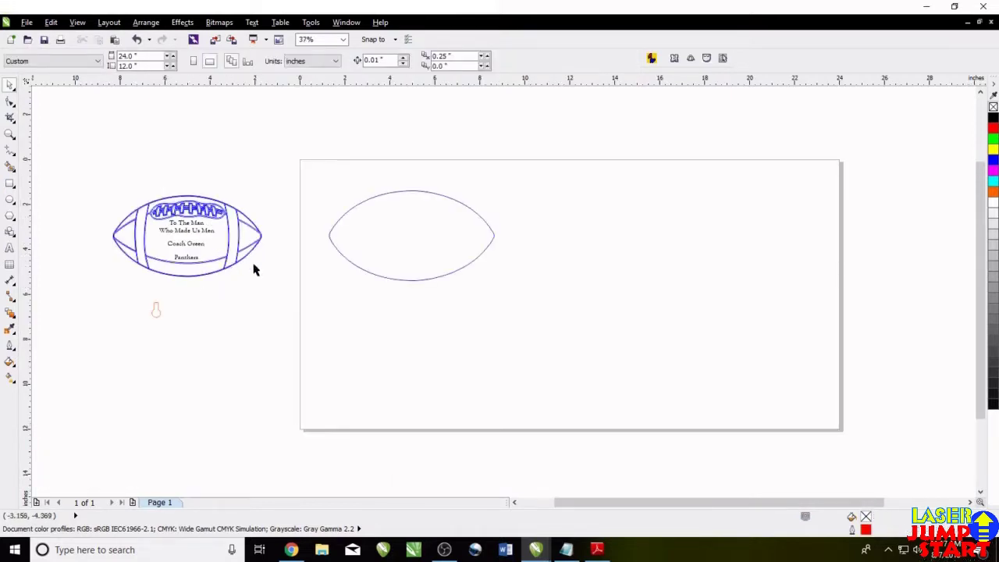
{"action": "left_click", "coordinate": [52, 23]}
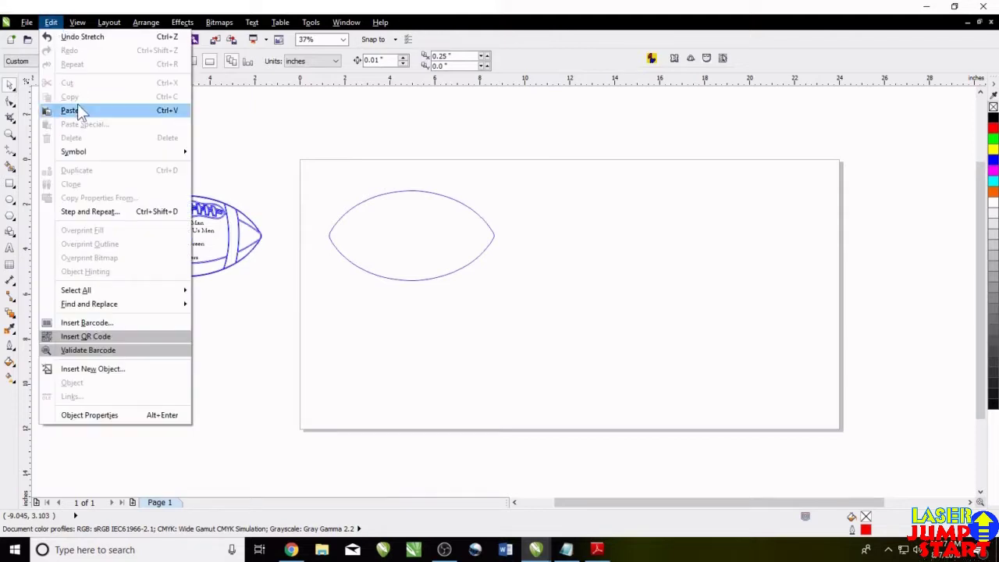
{"action": "left_click", "coordinate": [275, 217]}
{"action": "right_click", "coordinate": [250, 173]}
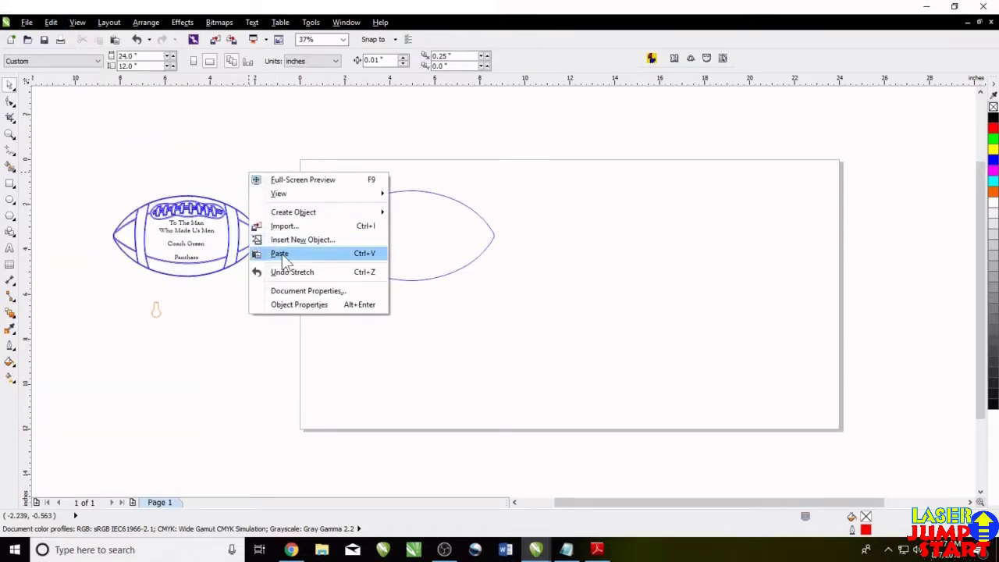
{"action": "left_click", "coordinate": [219, 179]}
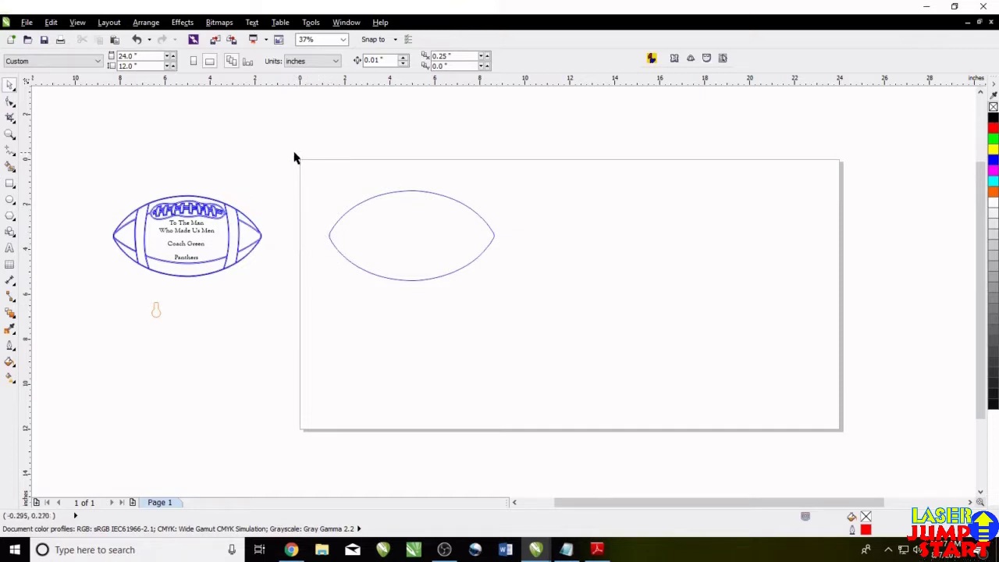
Start FlexIt on the plain football outline and check its settings against those listed in Football Plaque.pdf.
{"action": "left_click_drag", "start_coordinate": [293, 154], "coordinate": [536, 324]}
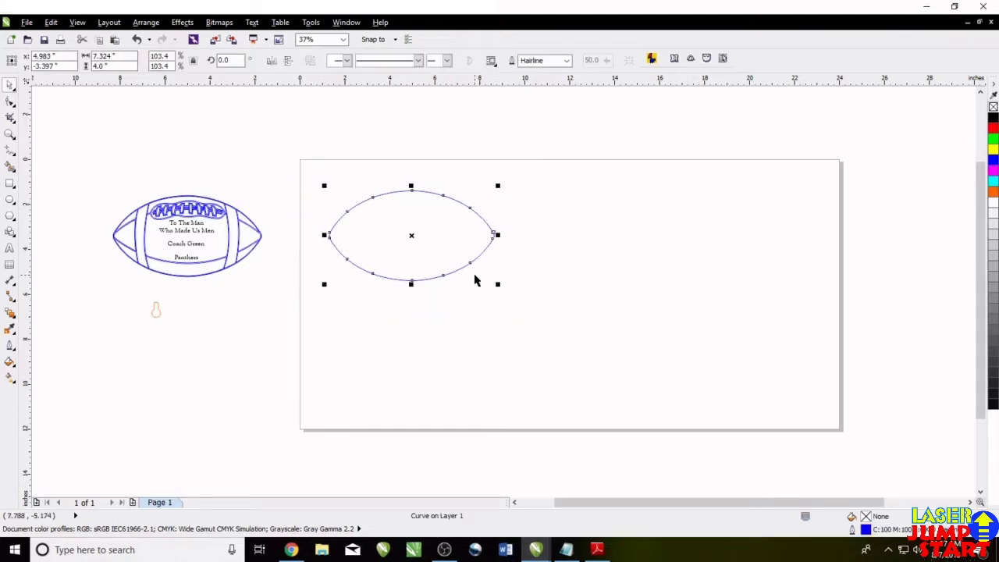
{"action": "left_click", "coordinate": [672, 59]}
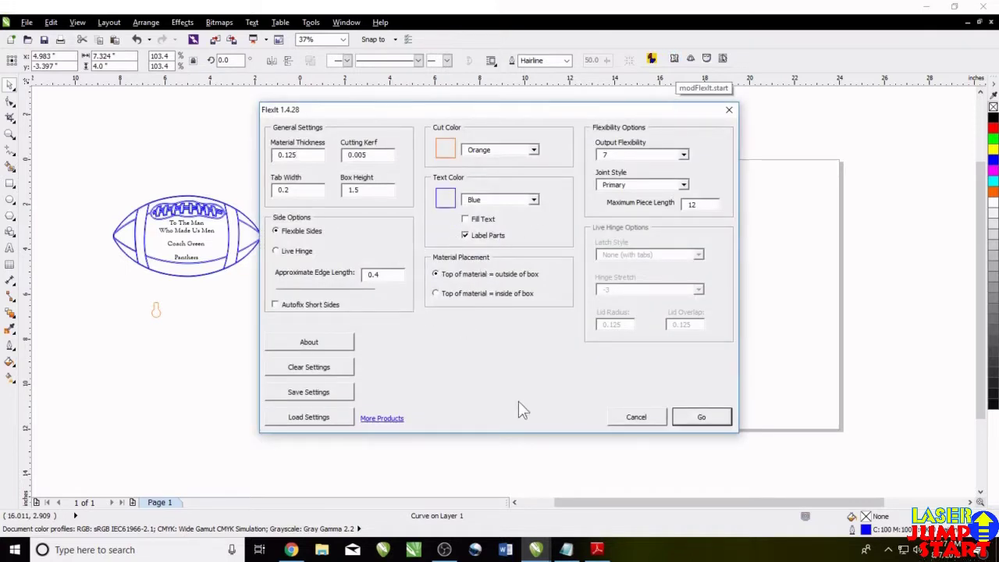
{"action": "key", "text": "alt+Tab"}
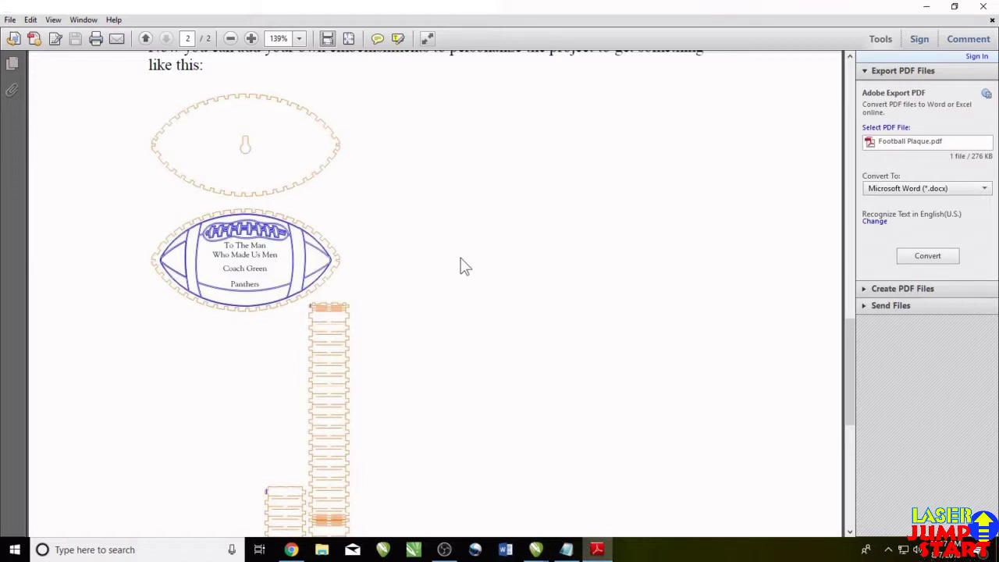
{"action": "scroll", "coordinate": [465, 267], "scroll_direction": "up", "scroll_amount": 15}
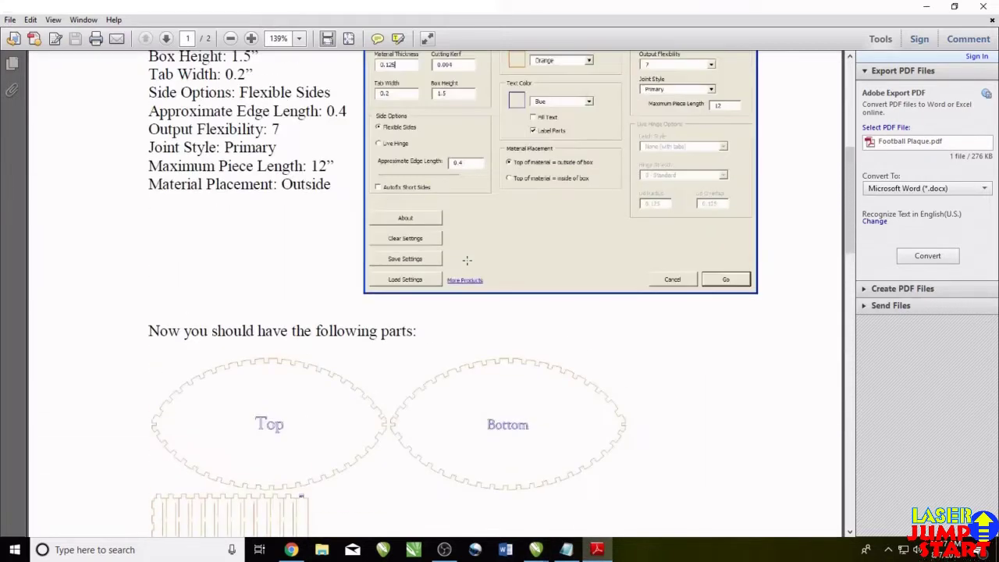
{"action": "scroll", "coordinate": [466, 260], "scroll_direction": "up", "scroll_amount": 3}
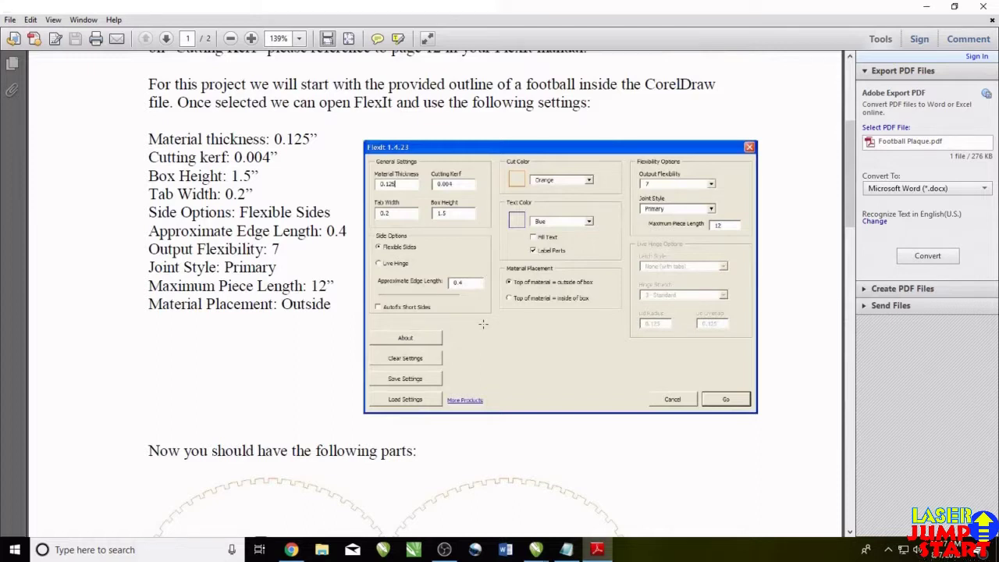
{"action": "key", "text": "alt+Tab"}
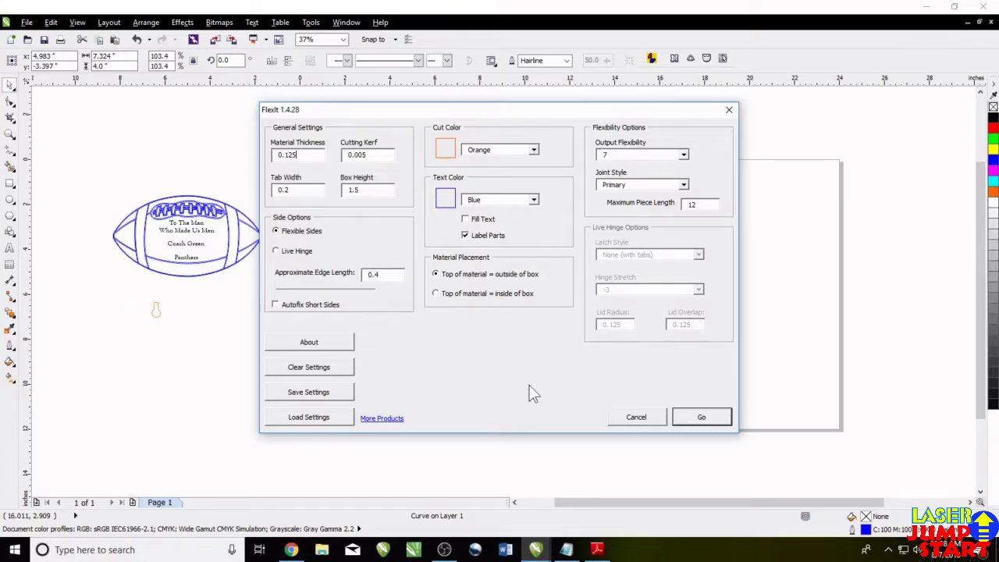
Generate the flexible box parts with 0.125 material thickness, 0.005 kerf and 1.5 box height, allowing short edges, and inspect the generated pieces.
{"action": "left_click", "coordinate": [692, 417]}
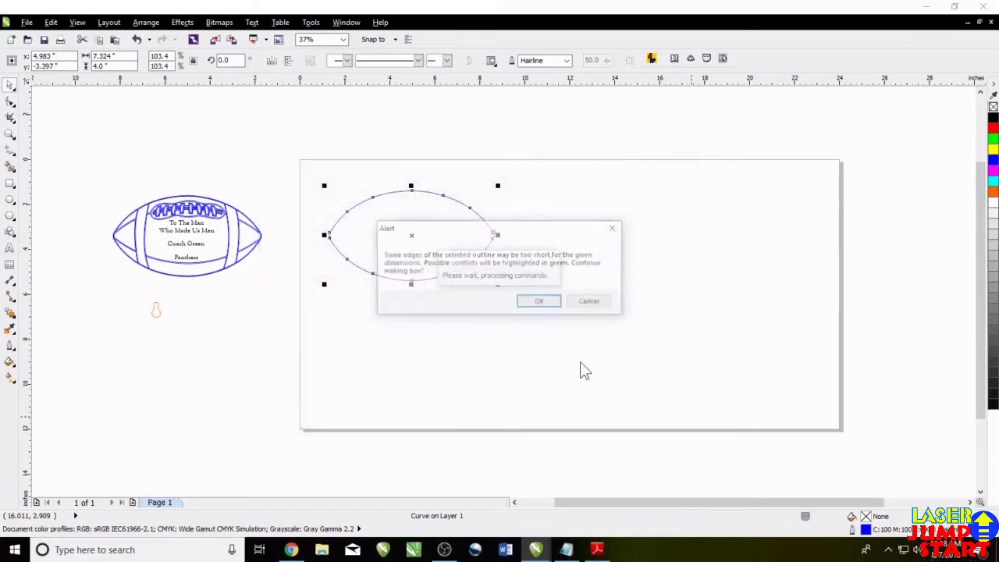
{"action": "left_click", "coordinate": [539, 303]}
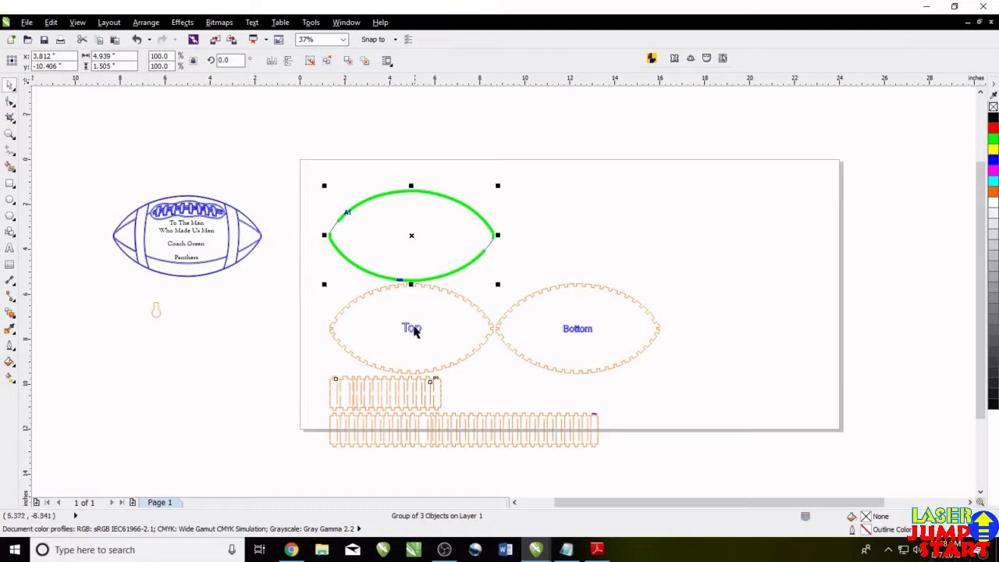
{"action": "scroll", "coordinate": [412, 312], "scroll_direction": "up", "scroll_amount": 2}
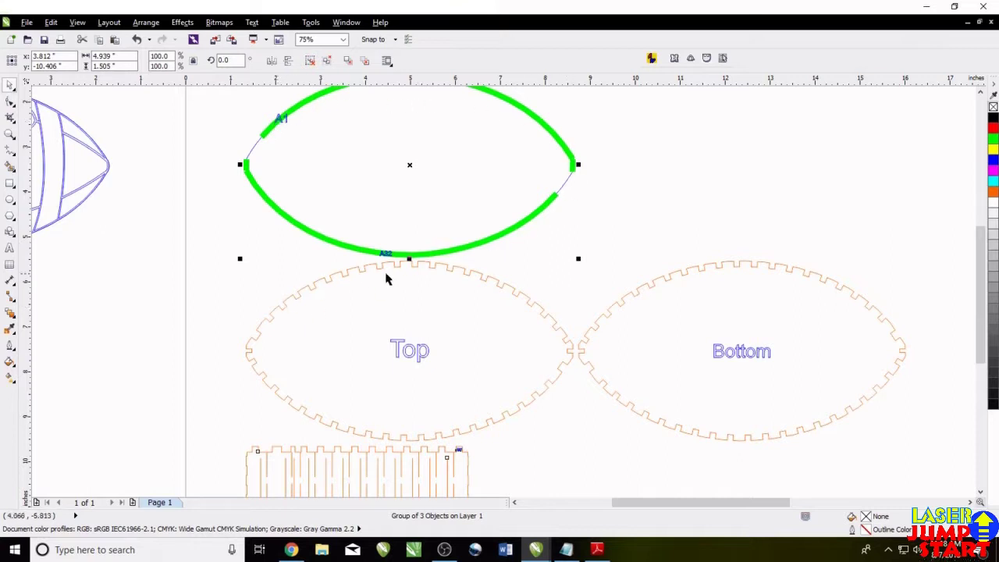
{"action": "scroll", "coordinate": [571, 450], "scroll_direction": "down", "scroll_amount": 1}
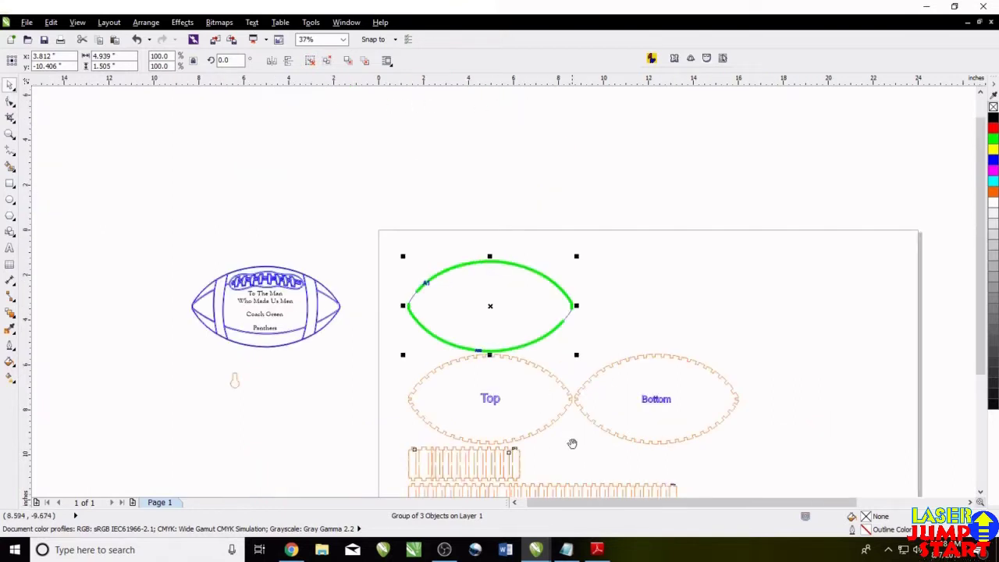
{"action": "scroll", "coordinate": [571, 441], "scroll_direction": "down", "scroll_amount": 2}
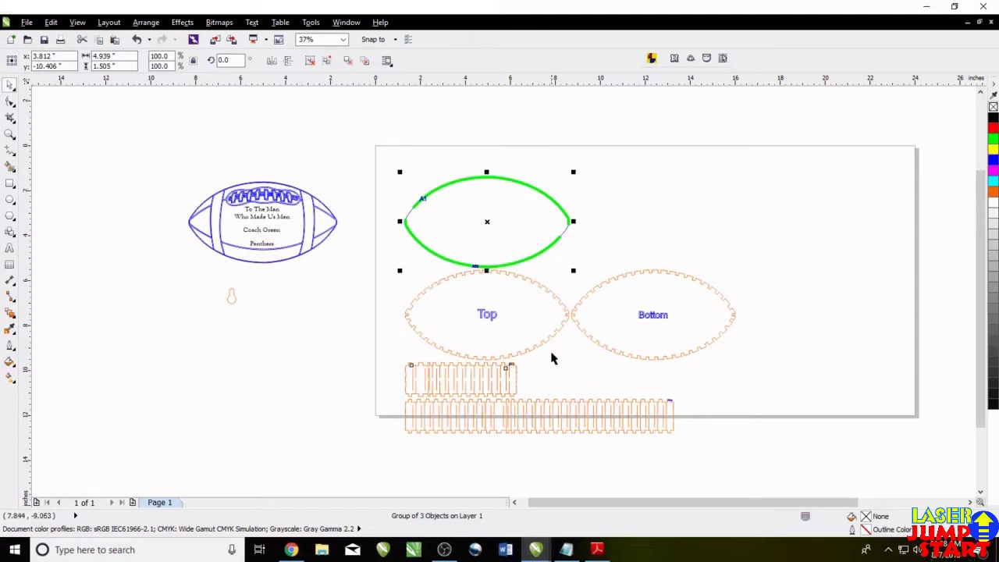
Ungroup the Top piece and delete its "Top" text label.
{"action": "left_click", "coordinate": [509, 331]}
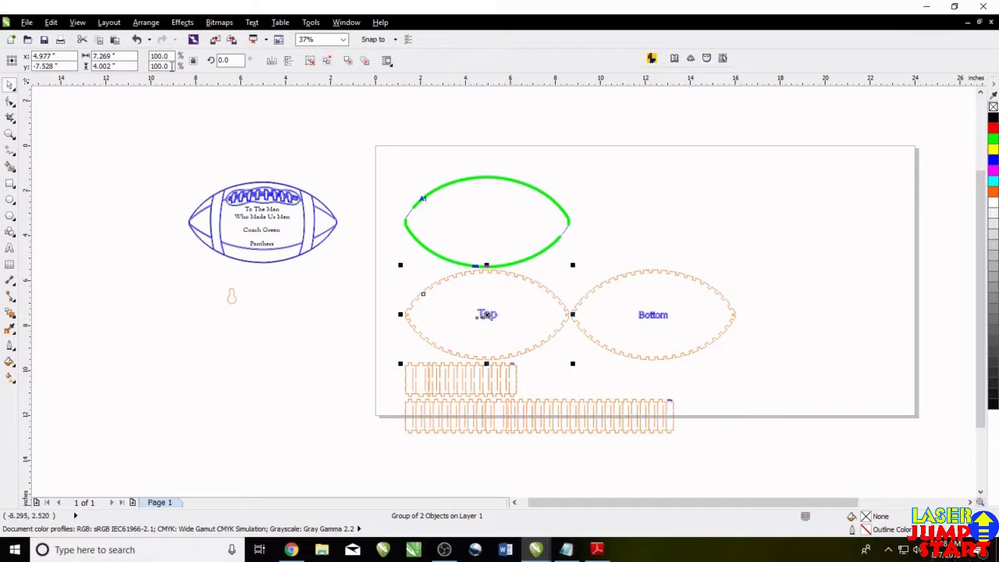
{"action": "left_click", "coordinate": [145, 22]}
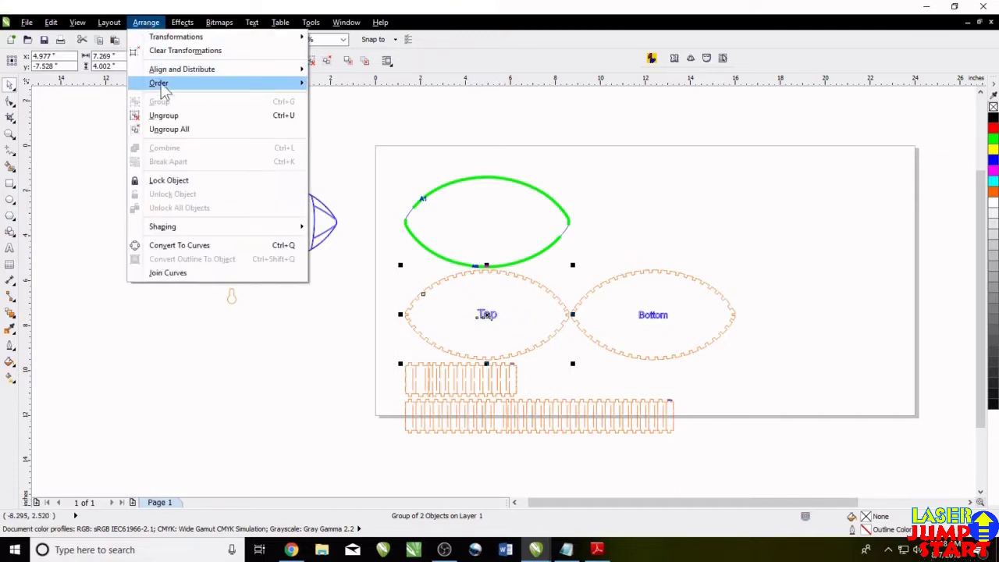
{"action": "left_click", "coordinate": [165, 117]}
{"action": "left_click", "coordinate": [595, 373]}
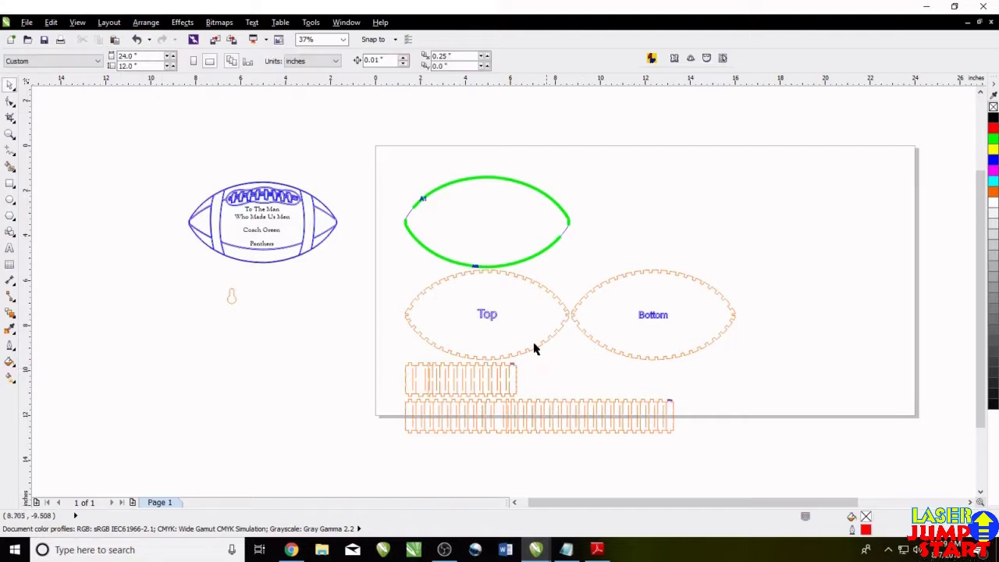
{"action": "left_click", "coordinate": [490, 315]}
{"action": "key", "text": "Delete"}
Ungroup the Bottom piece and delete its "Bottom" text label.
{"action": "left_click", "coordinate": [643, 316]}
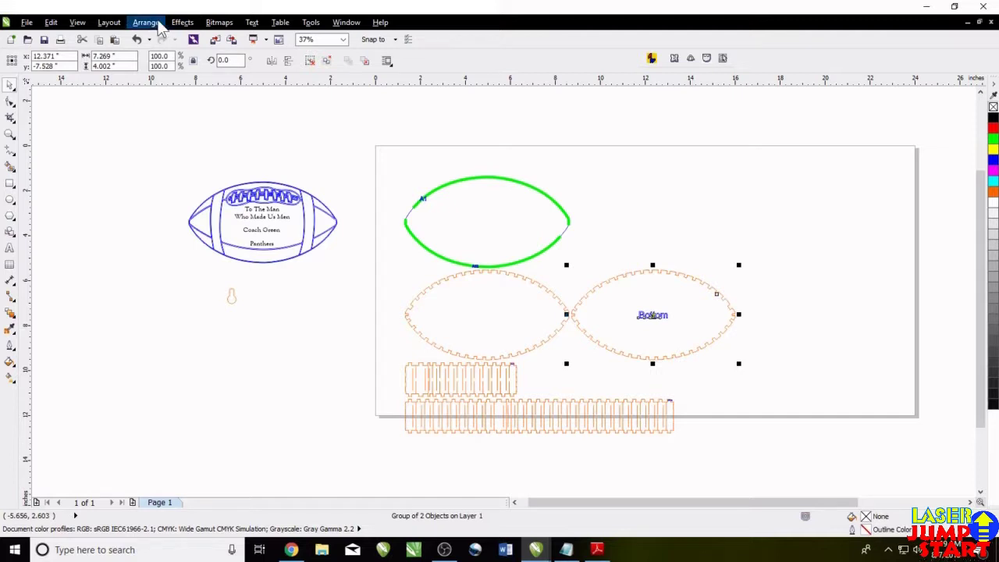
{"action": "left_click", "coordinate": [156, 23]}
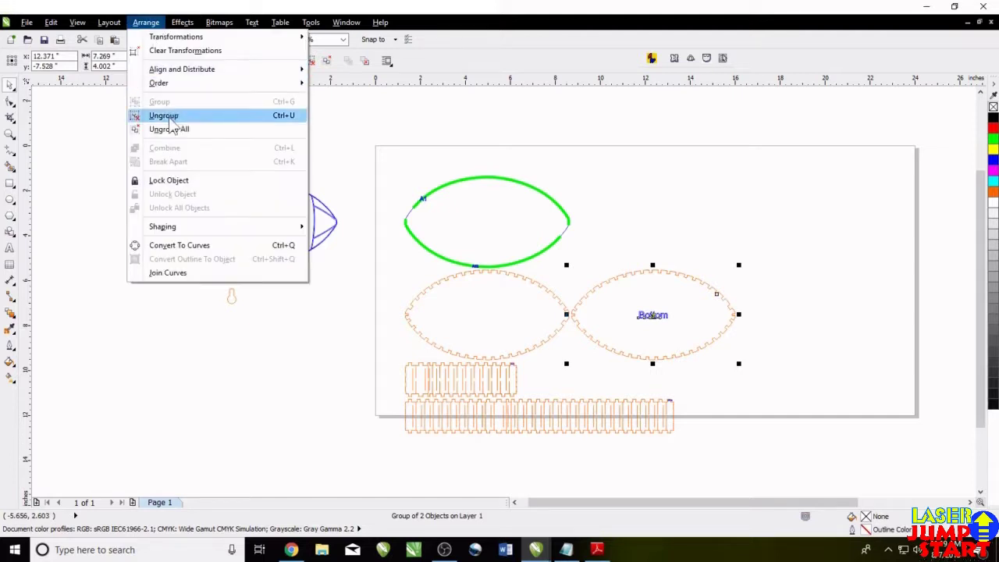
{"action": "left_click", "coordinate": [170, 117]}
{"action": "left_click", "coordinate": [707, 373]}
{"action": "left_click", "coordinate": [661, 328]}
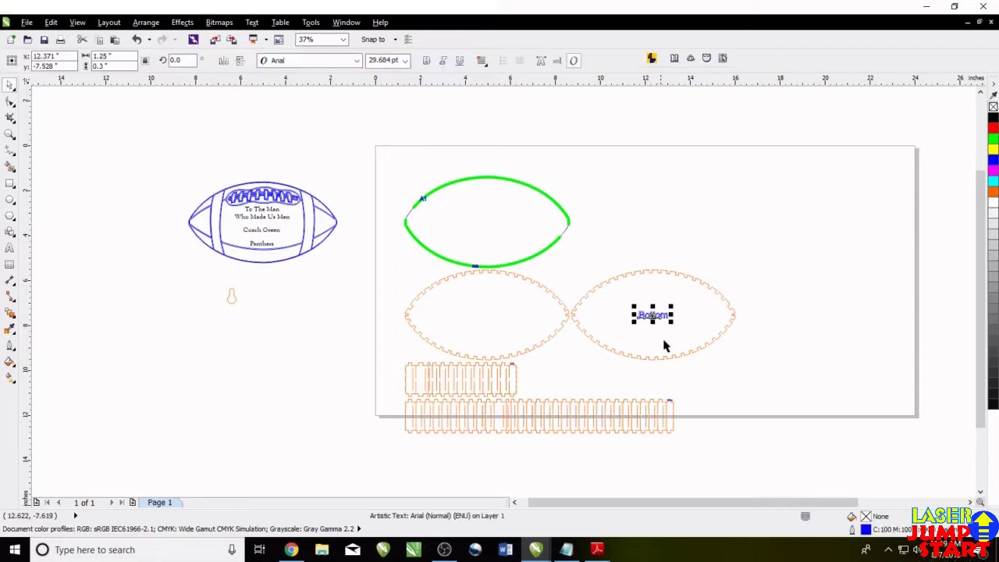
{"action": "key", "text": "Delete"}
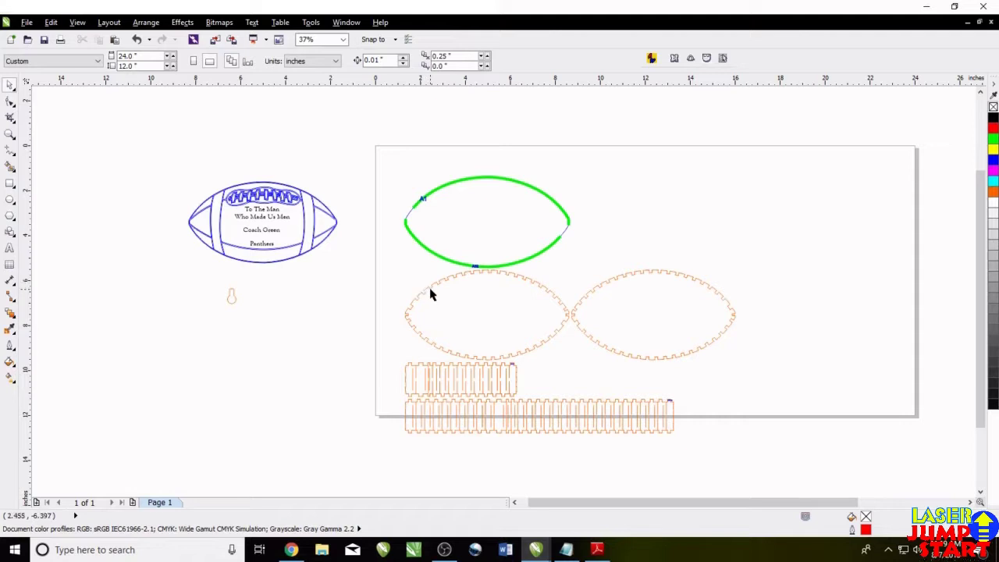
Align the personalized football artwork to the top piece's center both horizontally and vertically, with the tabbed outline as the reference.
{"action": "left_click", "coordinate": [281, 205]}
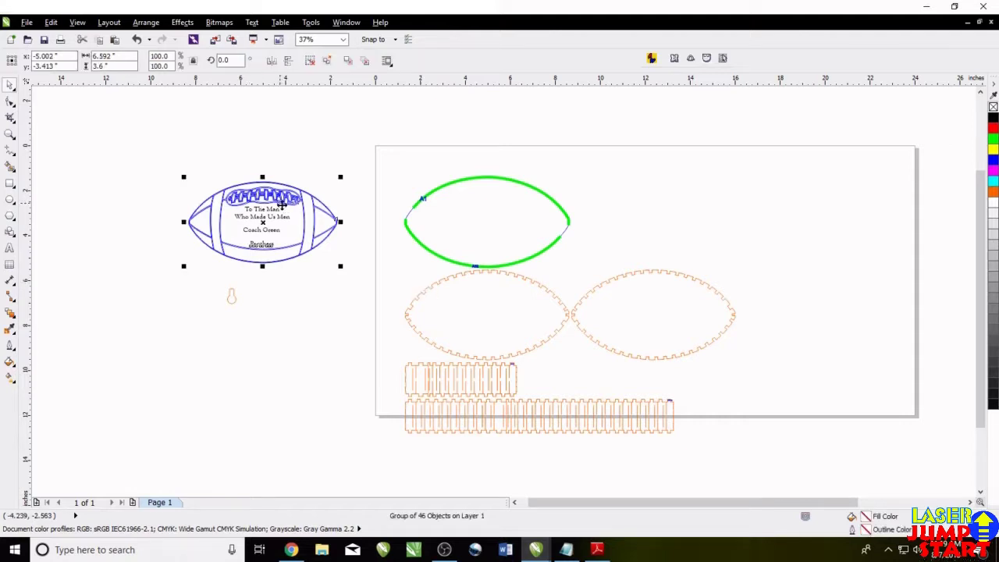
{"action": "left_click", "coordinate": [427, 289], "text": "shift"}
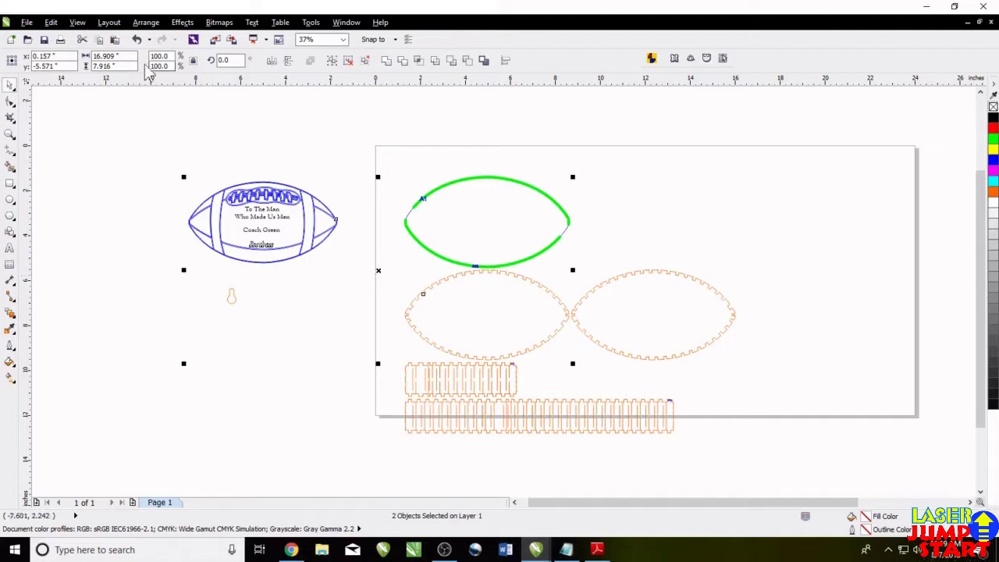
{"action": "left_click", "coordinate": [146, 23]}
{"action": "mouse_move", "coordinate": [215, 69]}
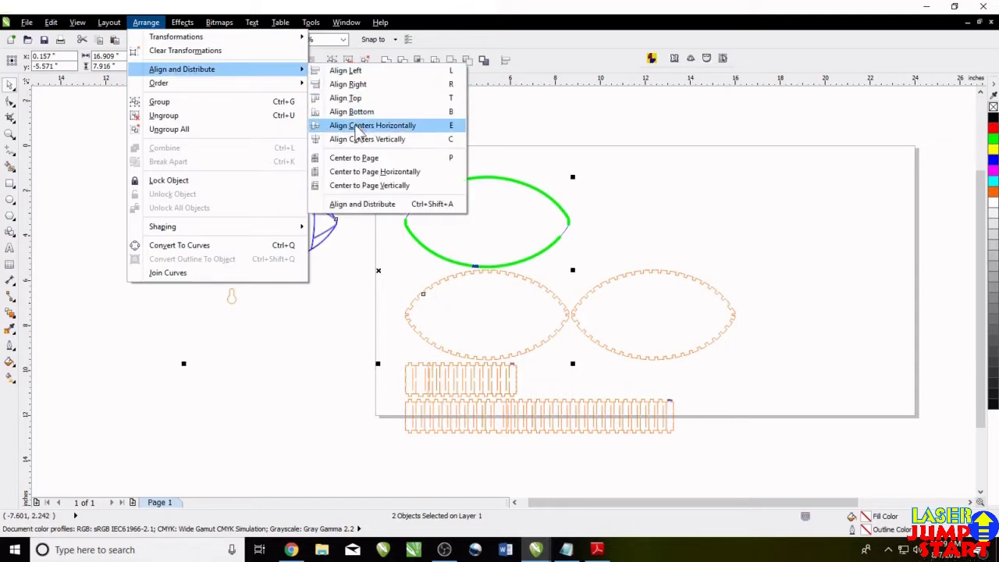
{"action": "left_click", "coordinate": [357, 127]}
{"action": "left_click", "coordinate": [146, 21]}
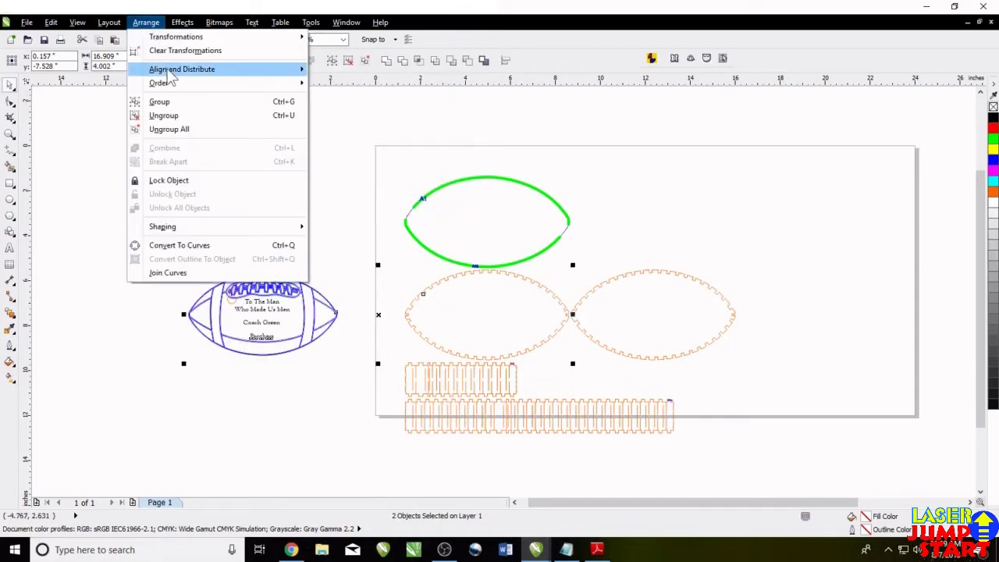
{"action": "mouse_move", "coordinate": [271, 72]}
{"action": "left_click", "coordinate": [373, 140]}
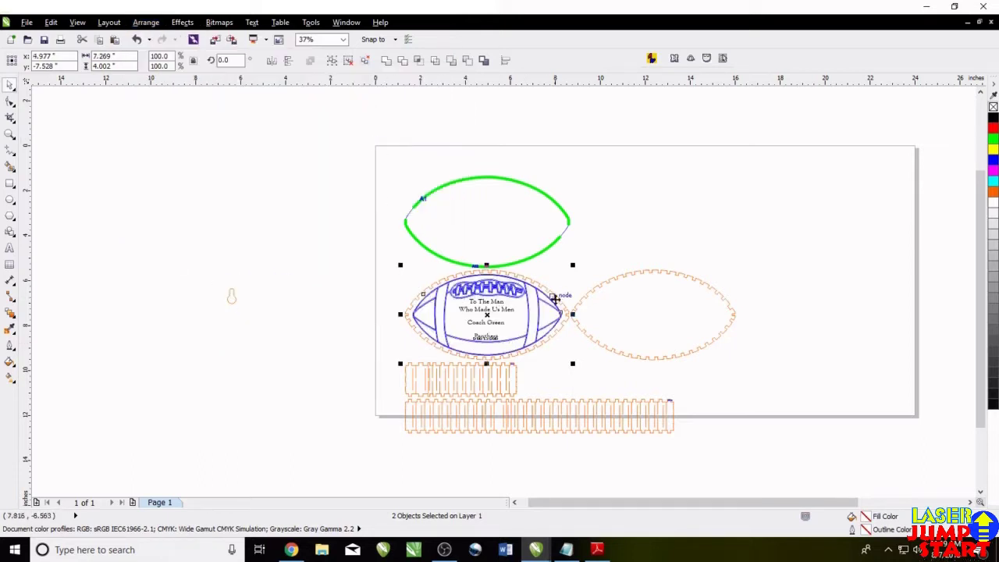
{"action": "left_click", "coordinate": [364, 272]}
Move the keyhole hanger shape into the upper part of the bottom piece and apply Align Centers Vertically with that piece's outline.
{"action": "left_click_drag", "start_coordinate": [198, 268], "coordinate": [257, 333]}
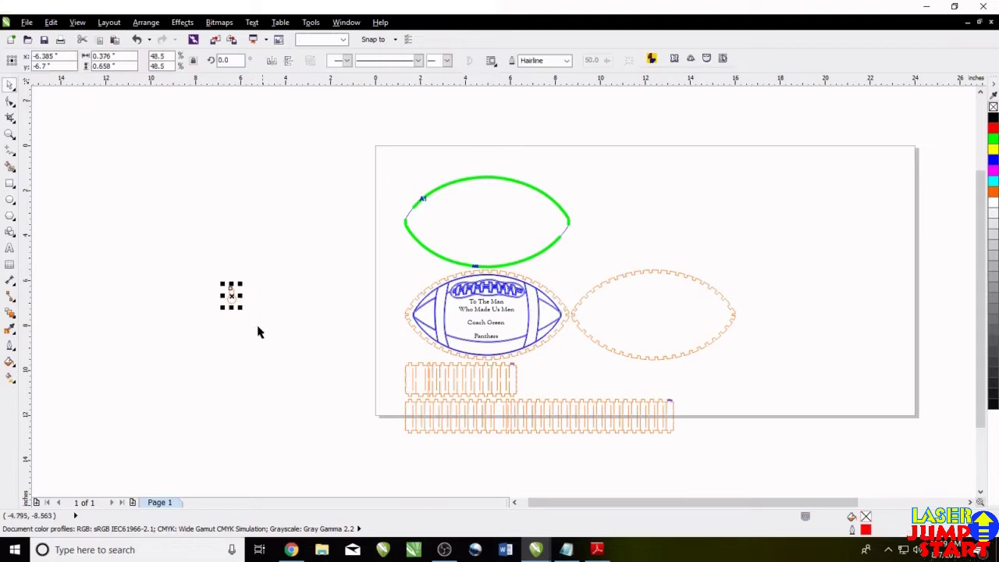
{"action": "left_click_drag", "start_coordinate": [233, 299], "coordinate": [639, 295]}
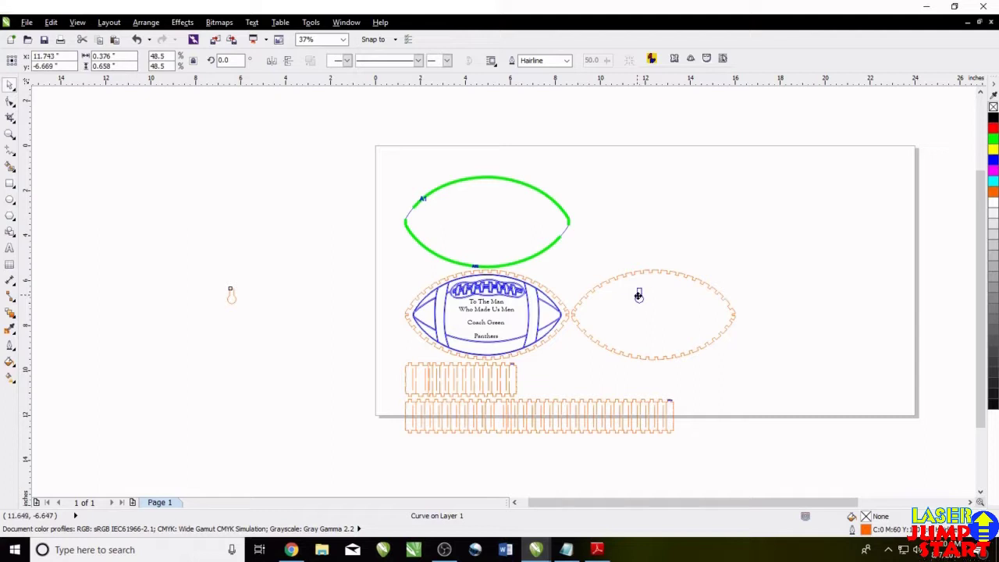
{"action": "mouse_move", "coordinate": [639, 296]}
{"action": "left_mouse_down"}
{"action": "mouse_move", "coordinate": [652, 291]}
{"action": "mouse_move", "coordinate": [639, 296]}
{"action": "left_mouse_up"}
{"action": "left_click", "coordinate": [670, 273], "text": "shift"}
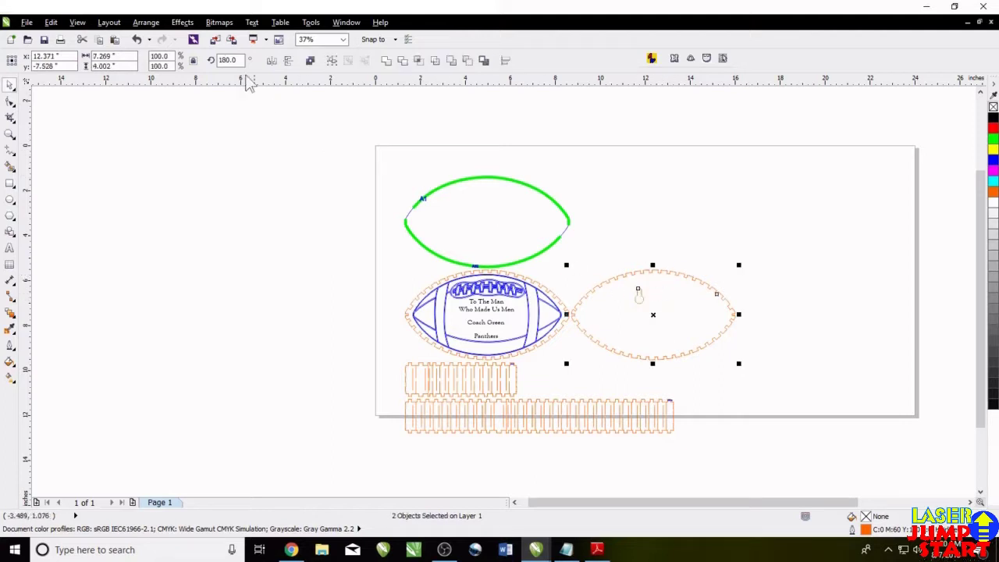
{"action": "left_click", "coordinate": [157, 25]}
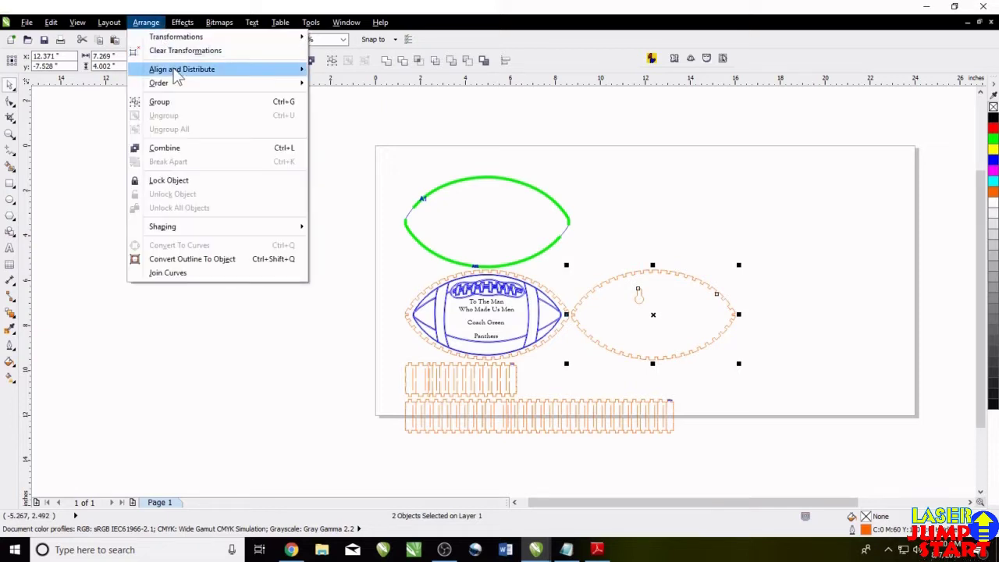
{"action": "mouse_move", "coordinate": [283, 72]}
{"action": "left_click", "coordinate": [380, 141]}
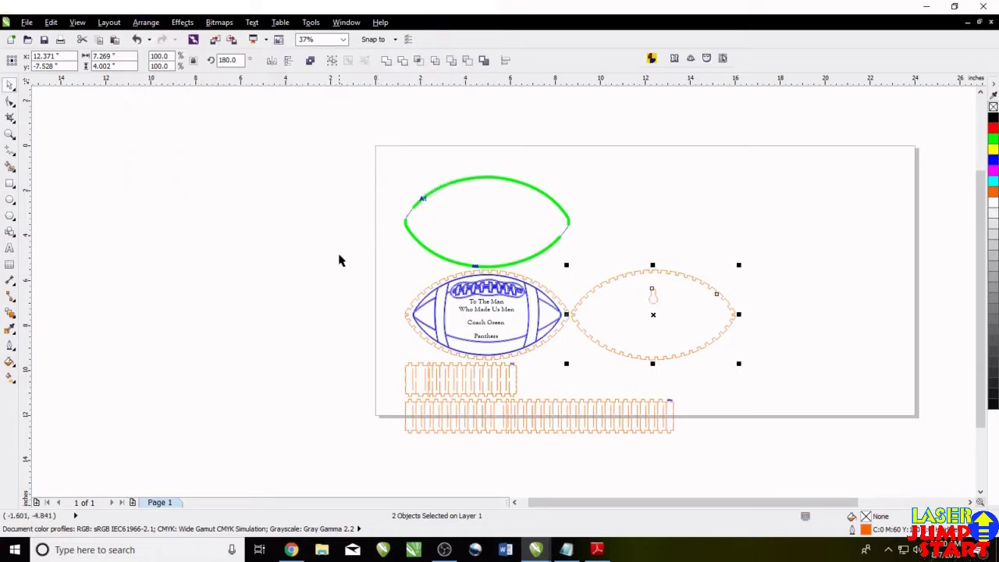
{"action": "left_click", "coordinate": [657, 235]}
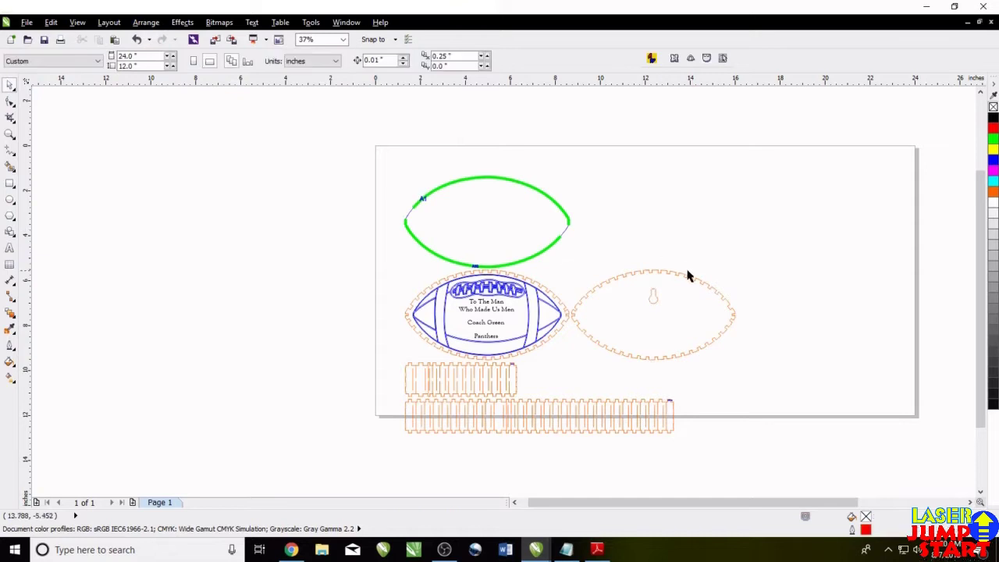